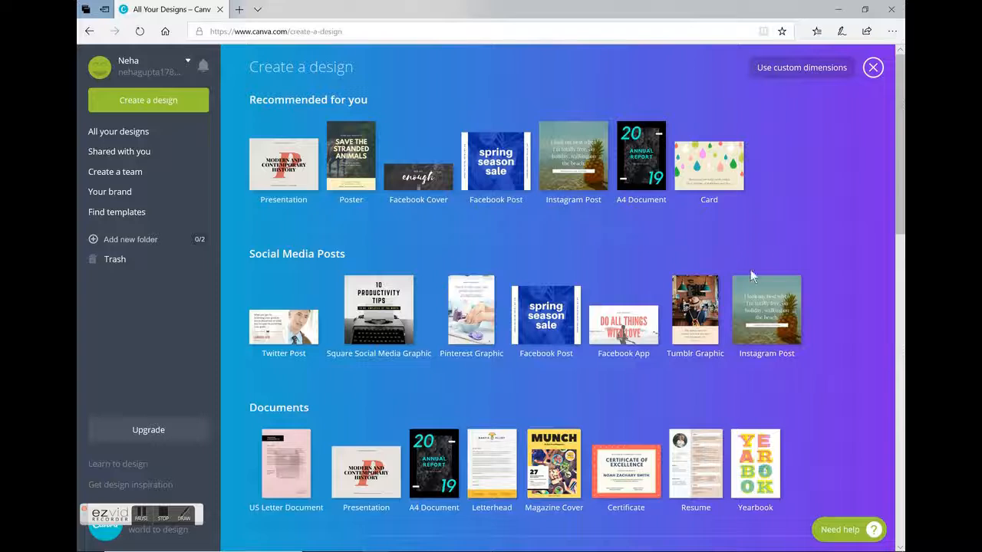
Create a new design with custom dimensions of 300 × 400 px.
left_click(875, 68)
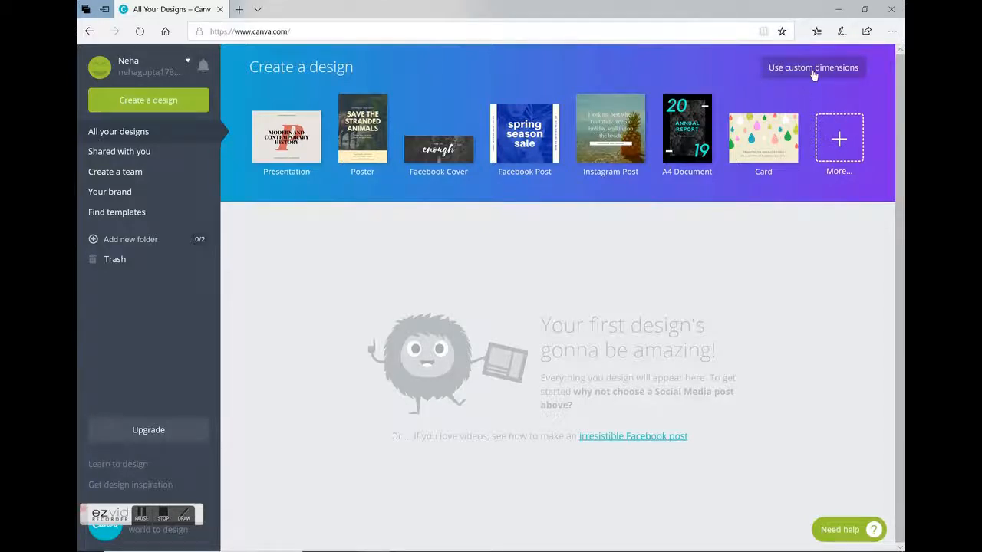
left_click(814, 70)
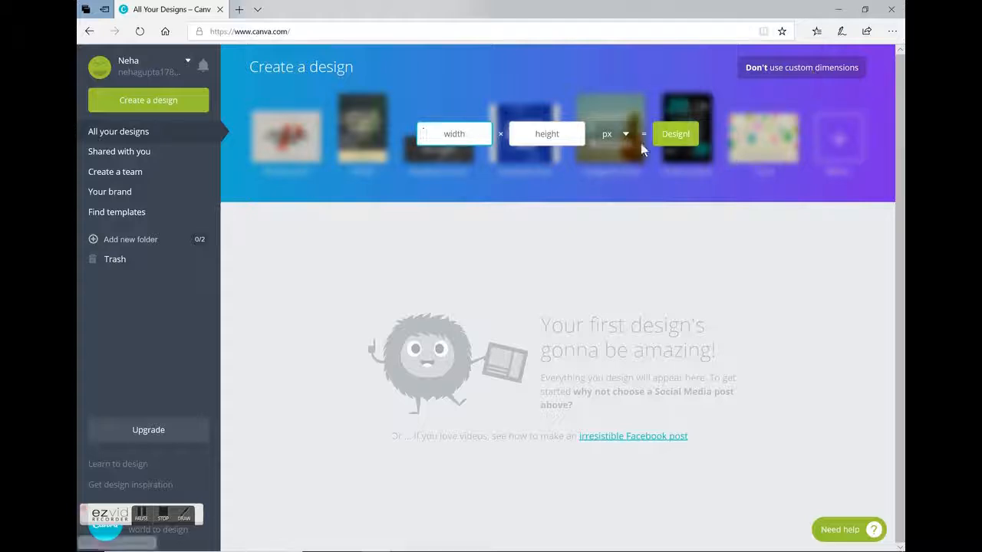
left_click(619, 133)
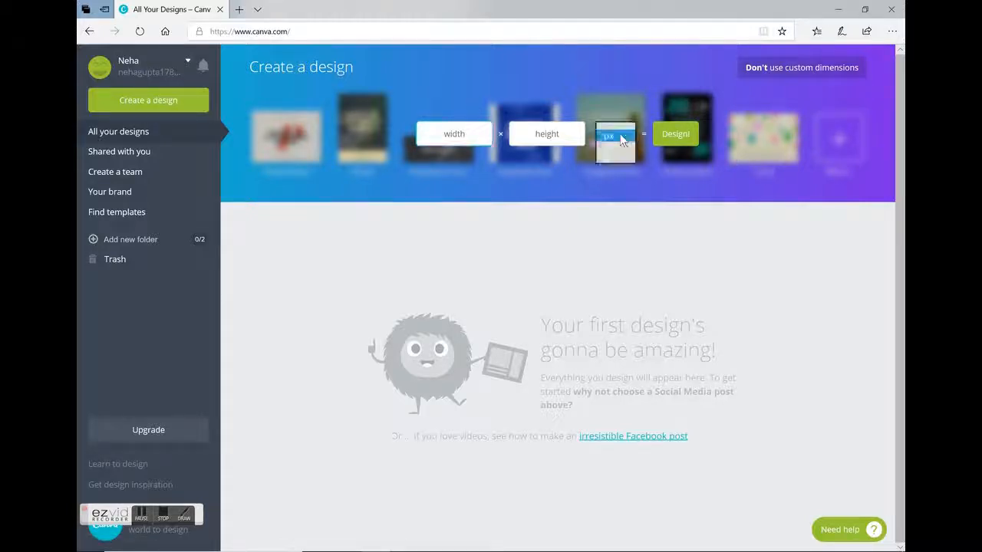
left_click(626, 136)
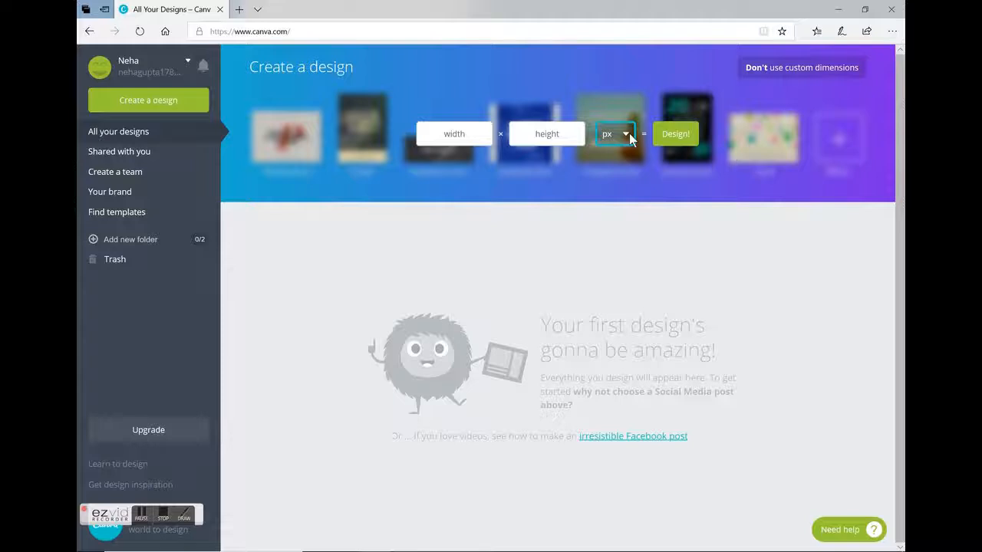
left_click(458, 141)
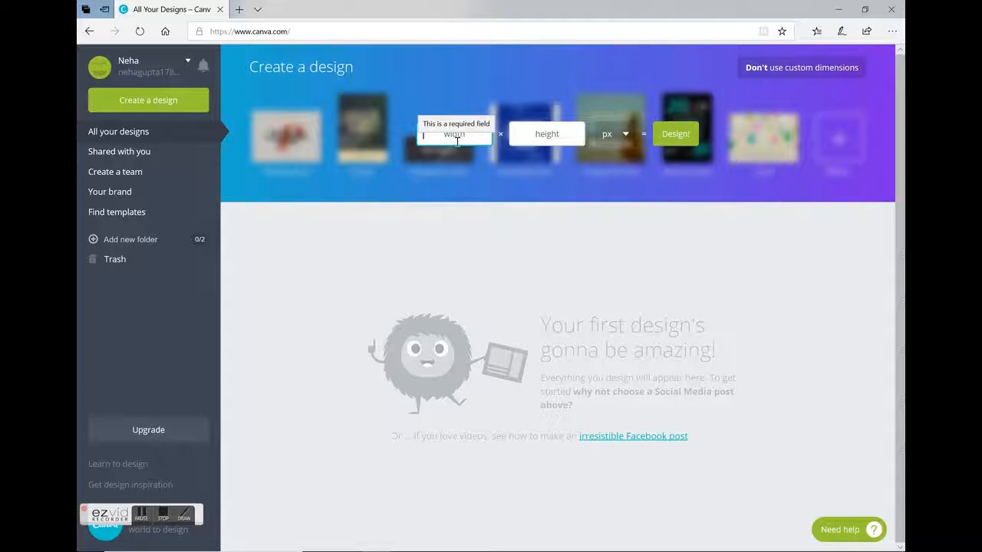
type("300")
key("Tab")
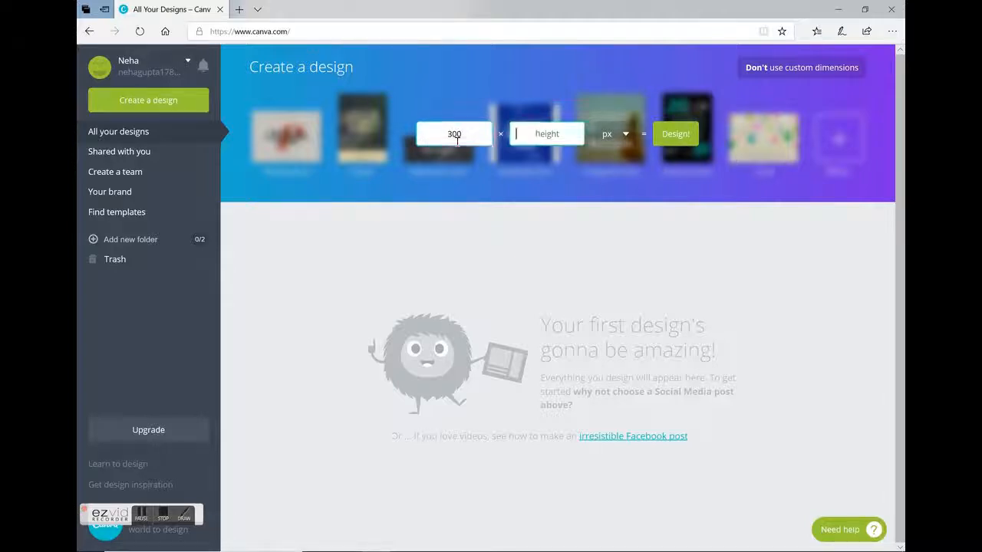
type("400")
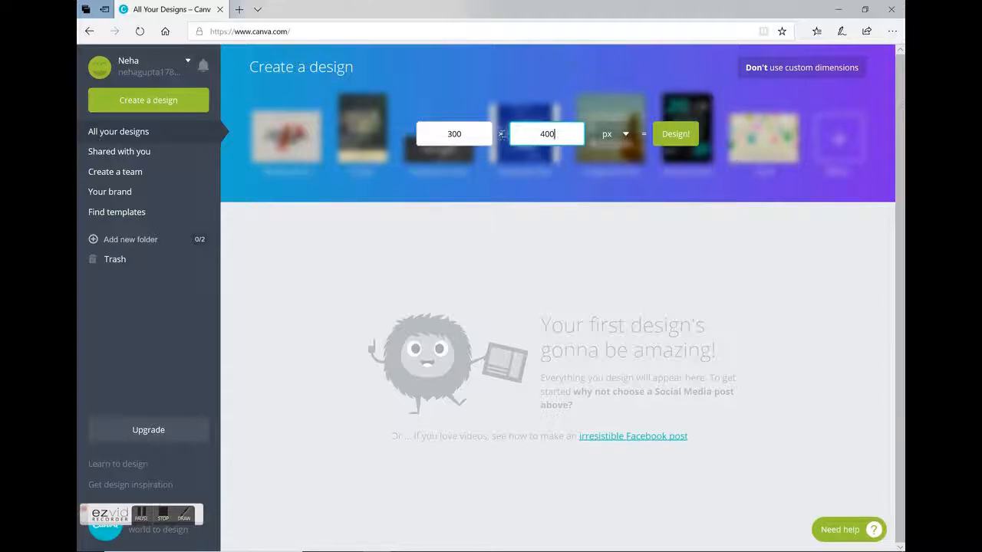
left_click(675, 136)
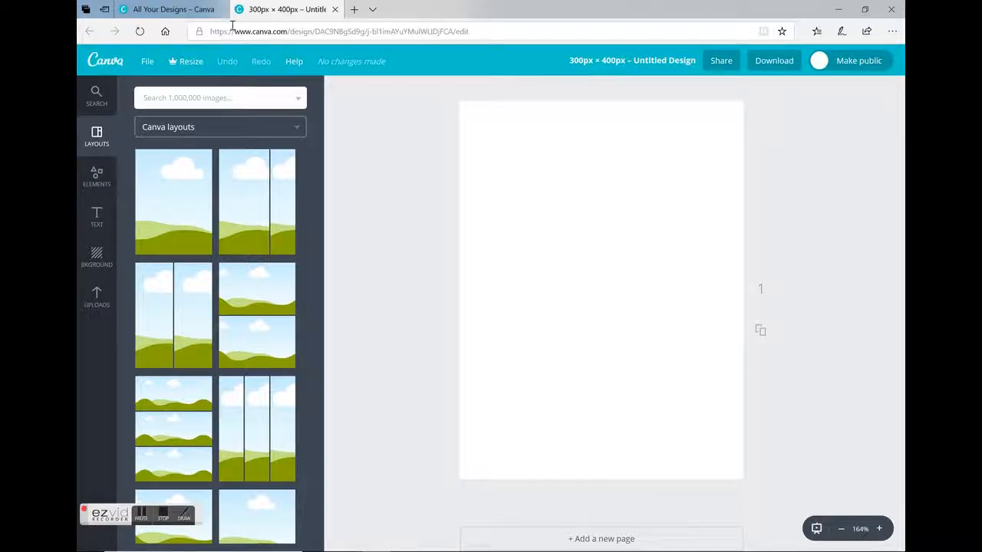
Look up "Text" in the library and add a heading text box to the lower middle of the blank page.
left_click(188, 100)
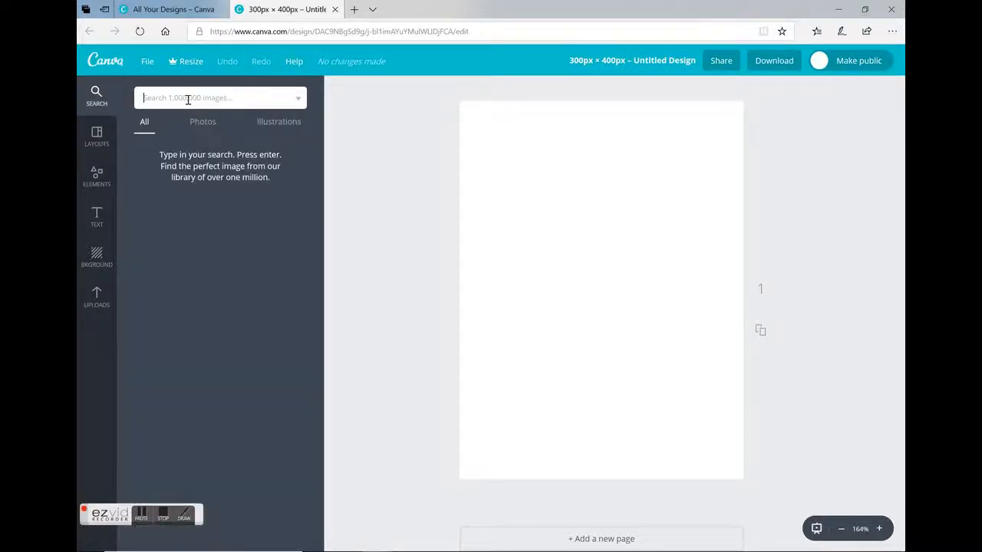
type("Text")
key("Return")
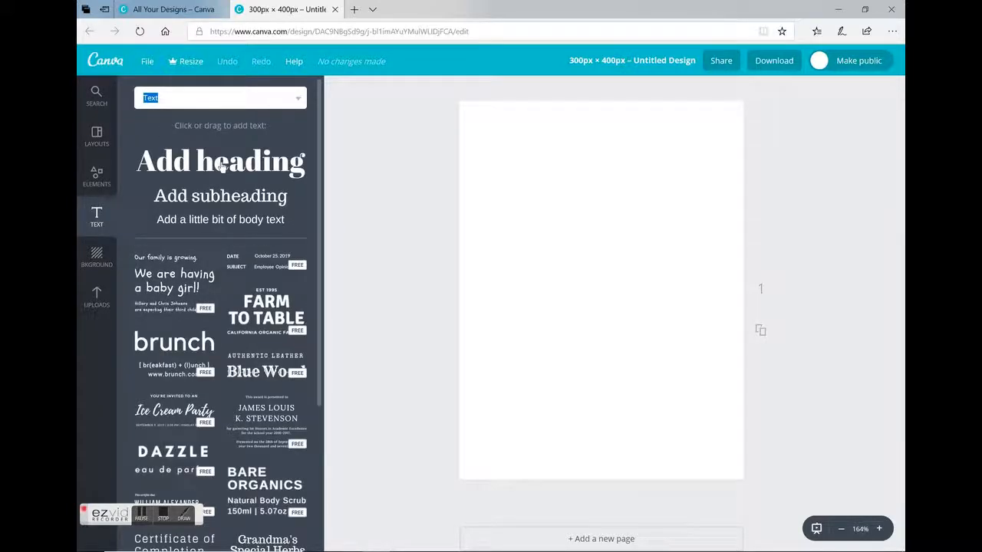
left_click_drag(221, 165, 533, 317)
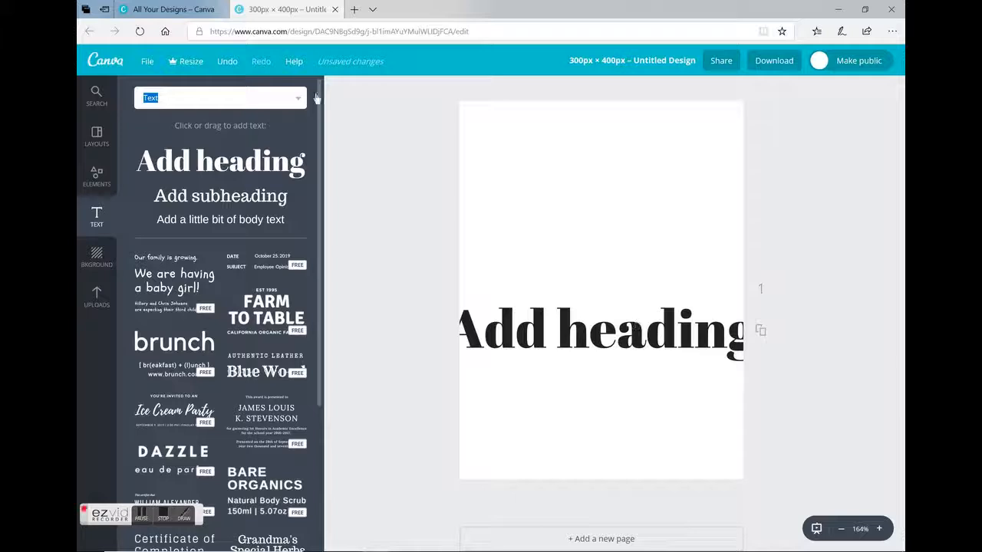
Reduce the font size of the entire heading to 32.
double_click(560, 338)
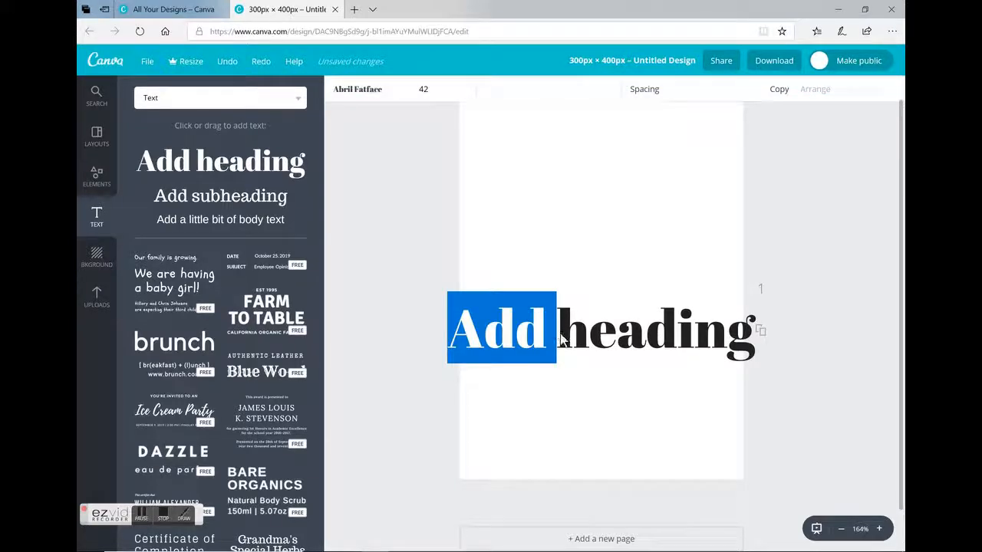
triple_click(561, 339)
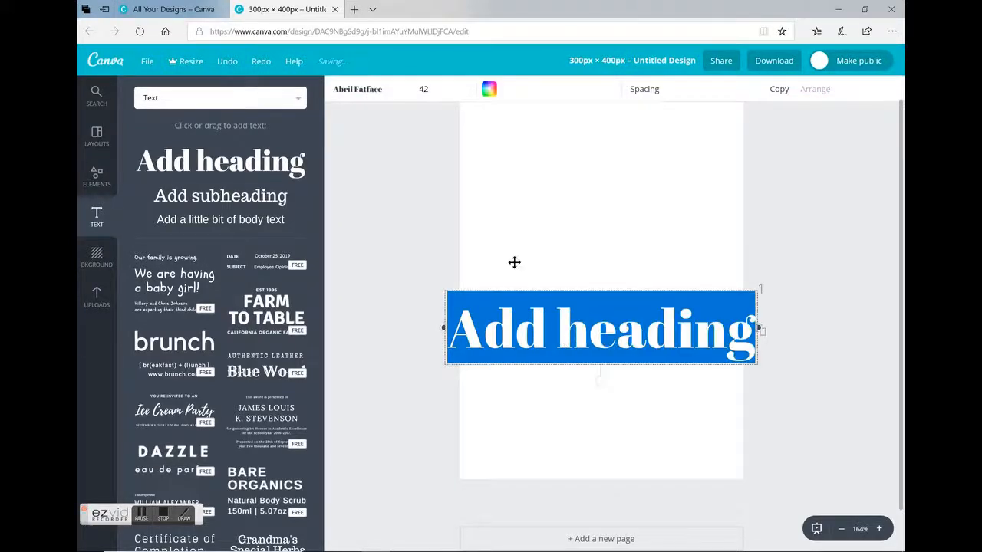
left_click(434, 91)
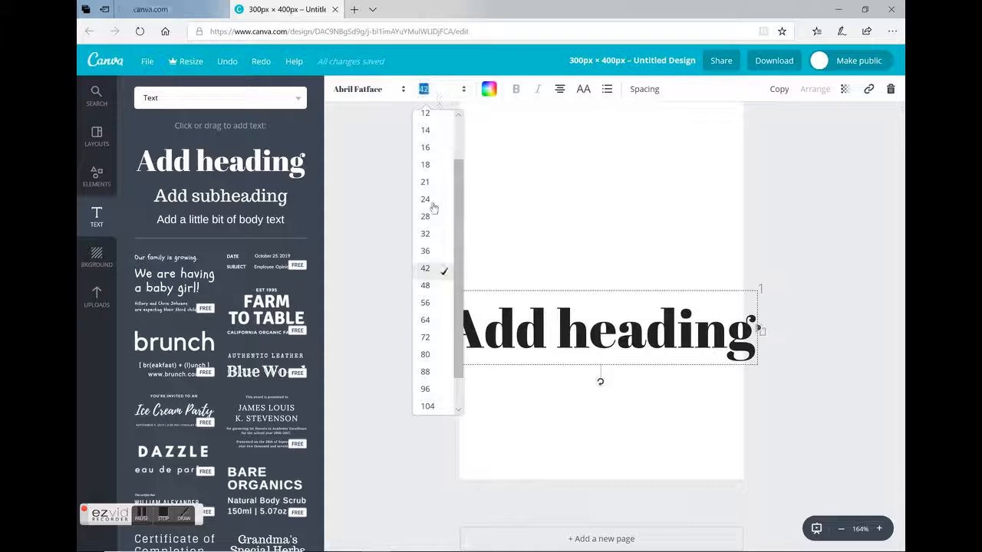
left_click(432, 243)
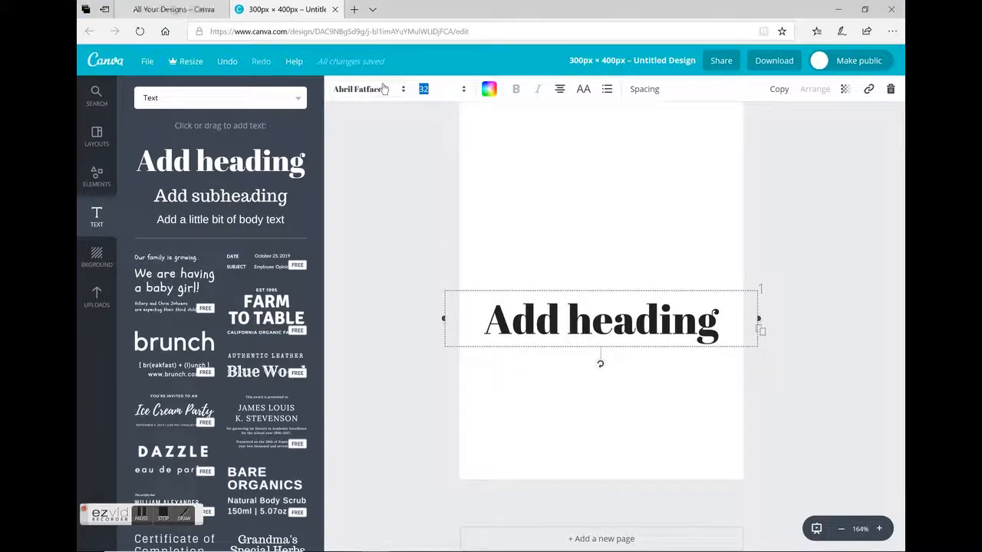
Change the heading's font to Clicker Script.
left_click(384, 88)
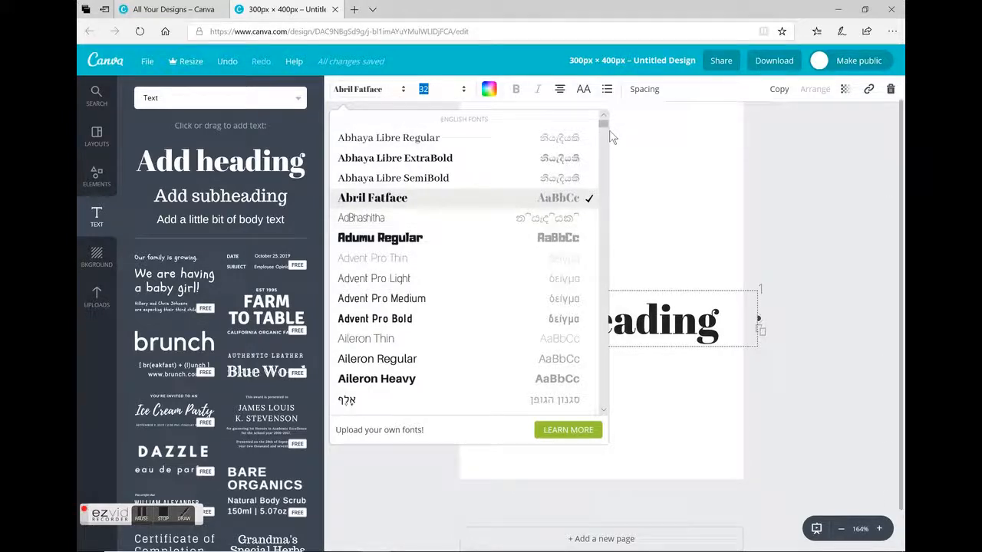
scroll(605, 138, "down", 10)
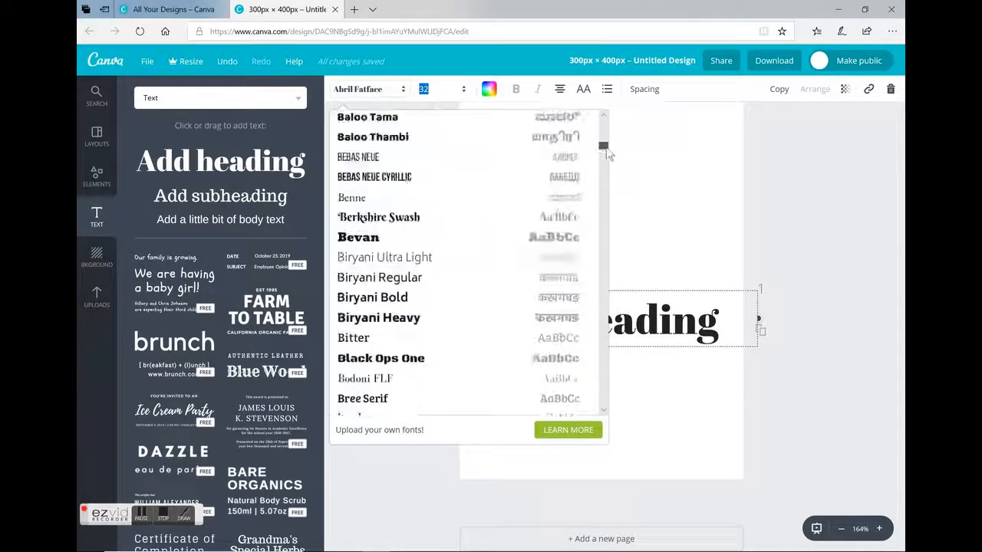
scroll(606, 154, "down", 2)
left_click_drag(606, 150, 606, 165)
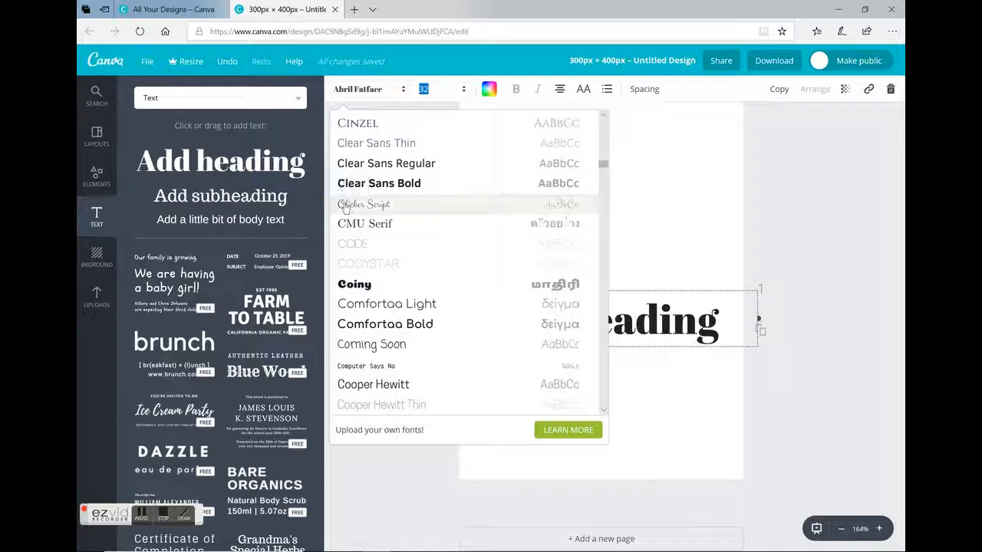
left_click(345, 208)
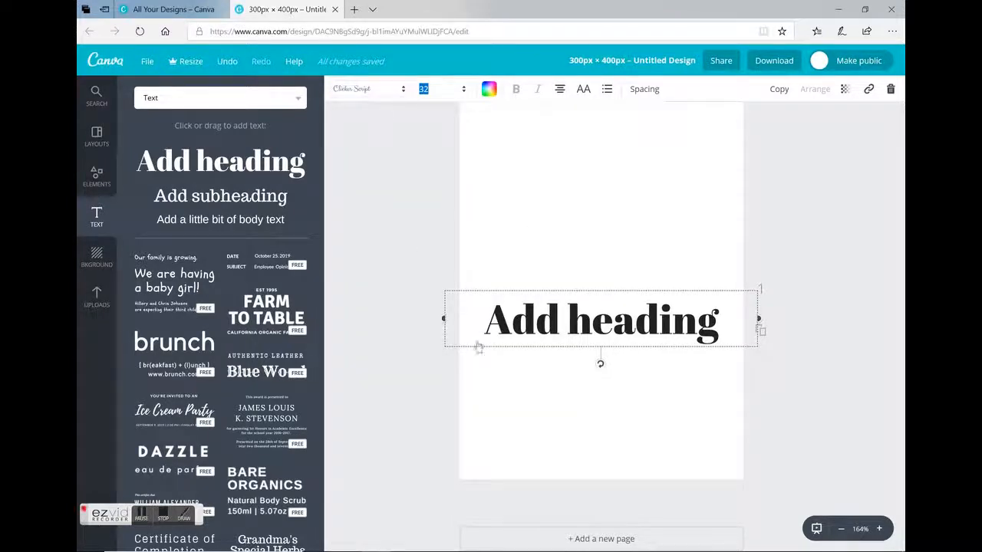
Replace the placeholder heading text with "Sharing Our Experiences".
left_click(583, 321)
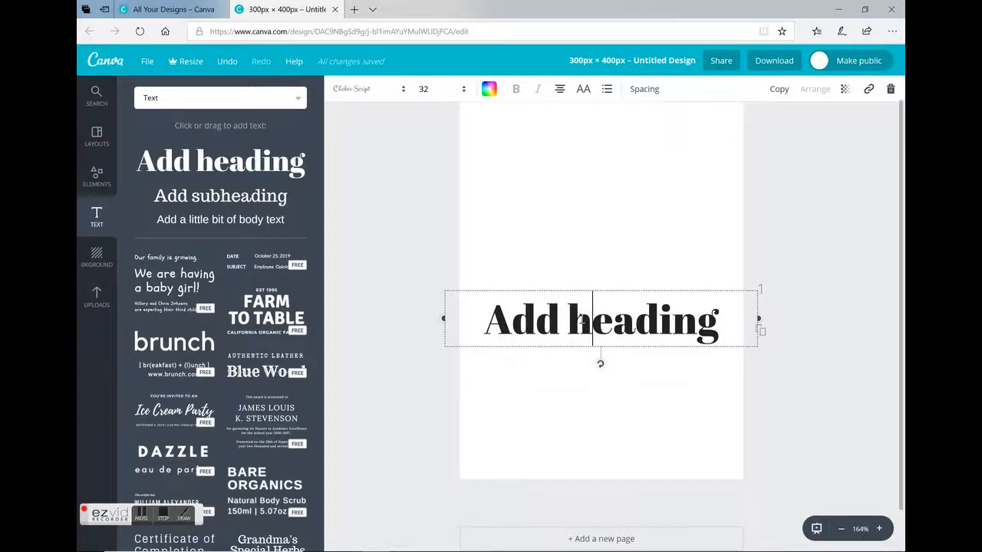
key("ctrl+a")
type("Sh")
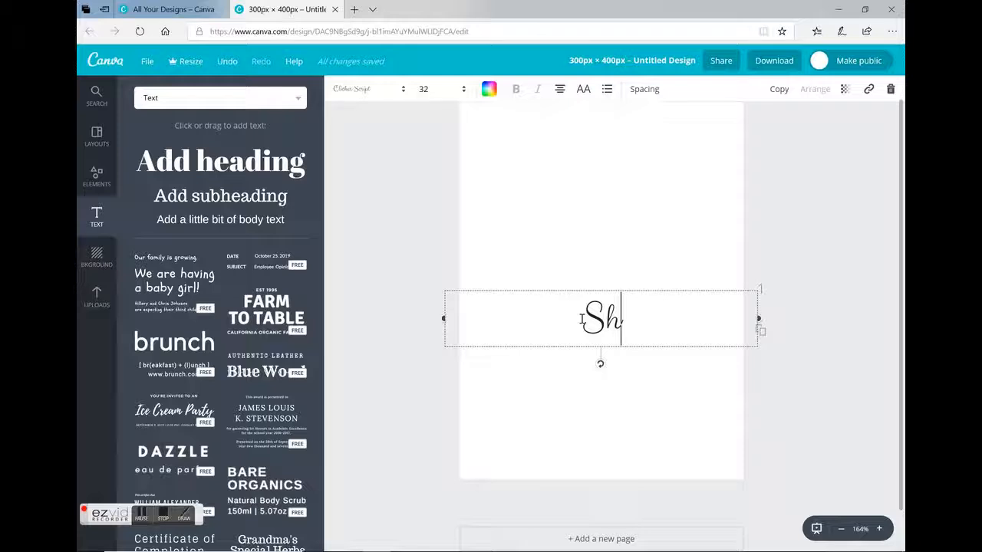
type("aring")
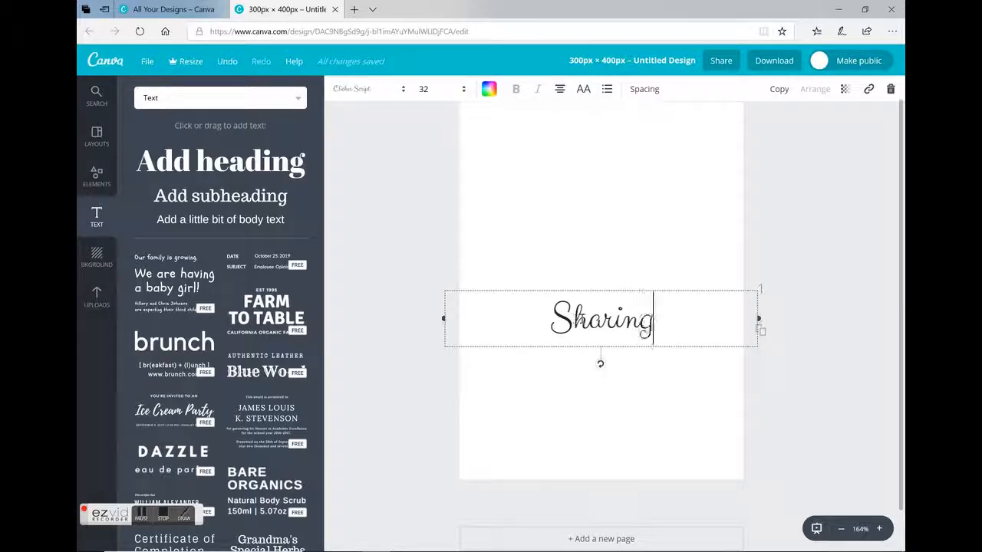
type(" Our Experiences")
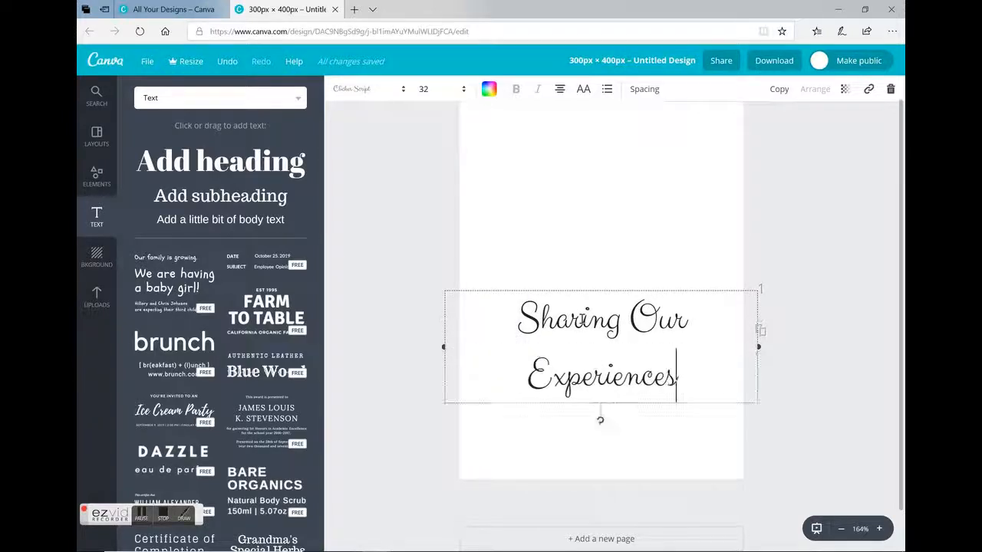
Colour the heading coral red from the default palette and set its letter spacing to 30.
left_click(489, 89)
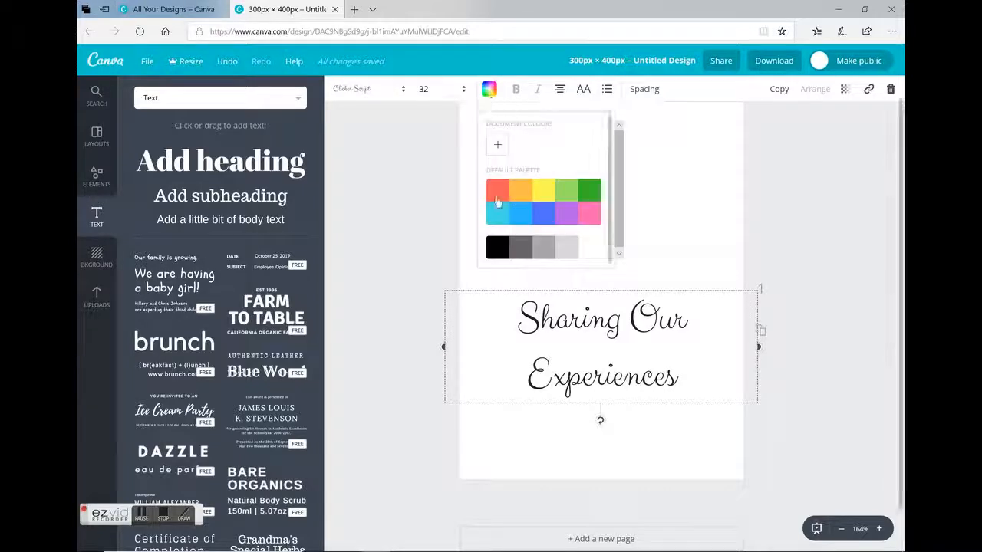
left_click(497, 191)
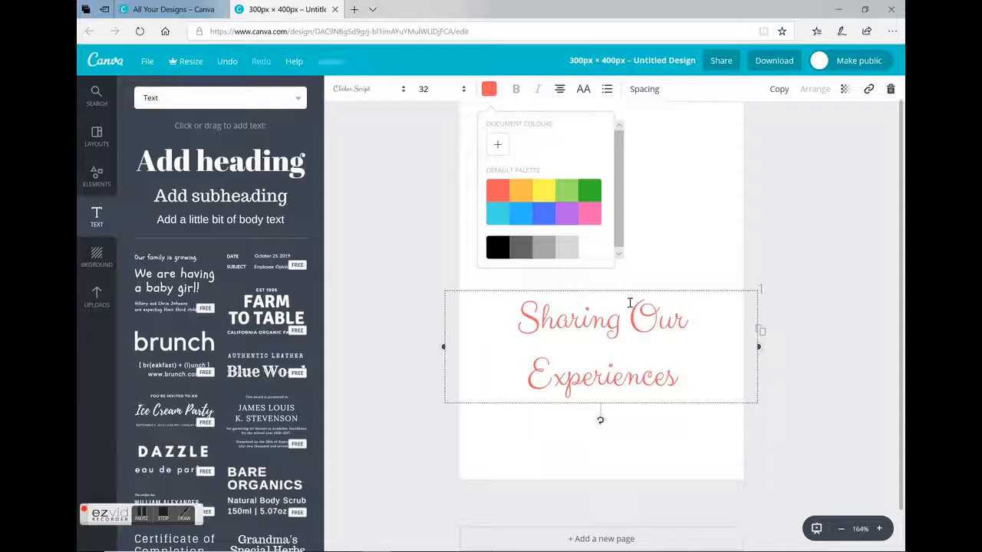
left_click(645, 90)
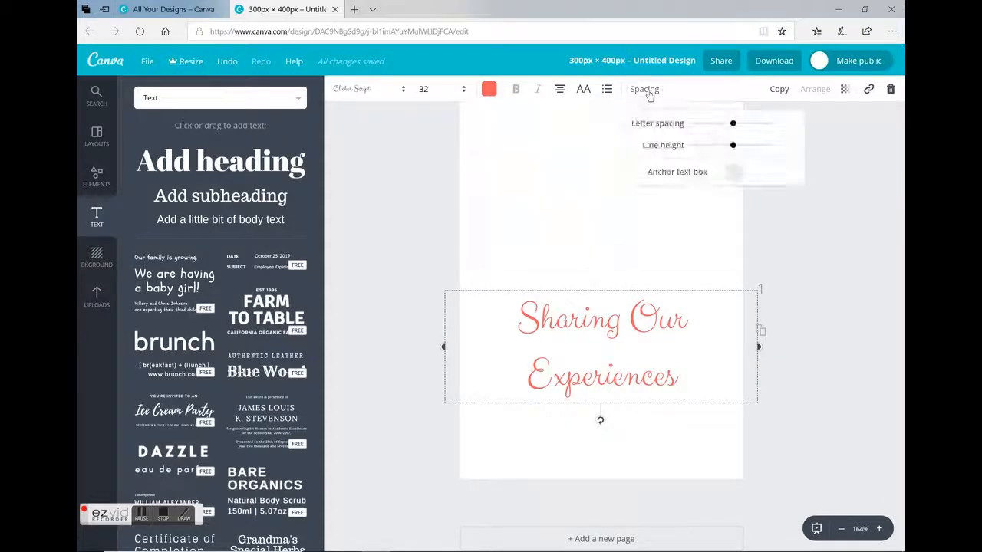
left_click_drag(710, 125, 728, 130)
left_click(696, 129)
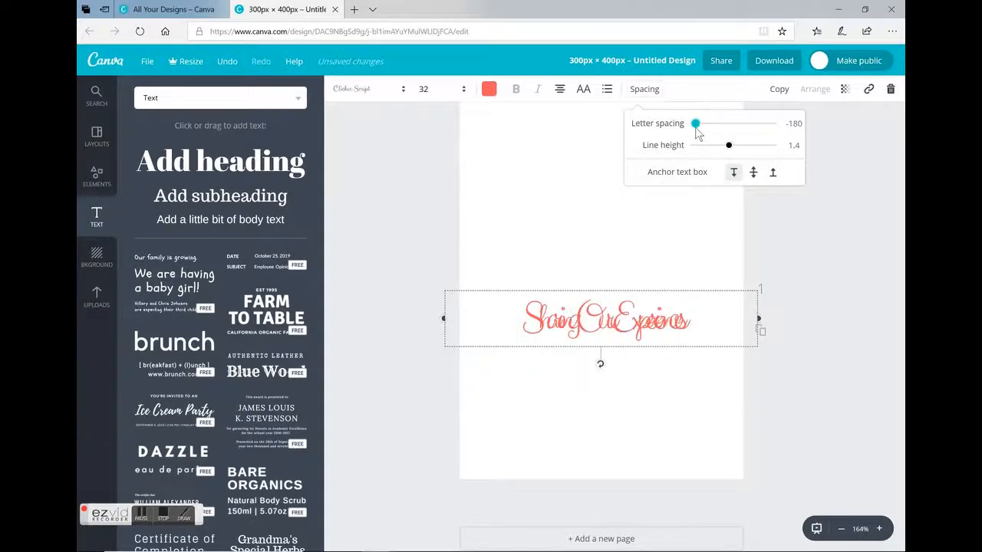
left_click_drag(696, 129, 711, 130)
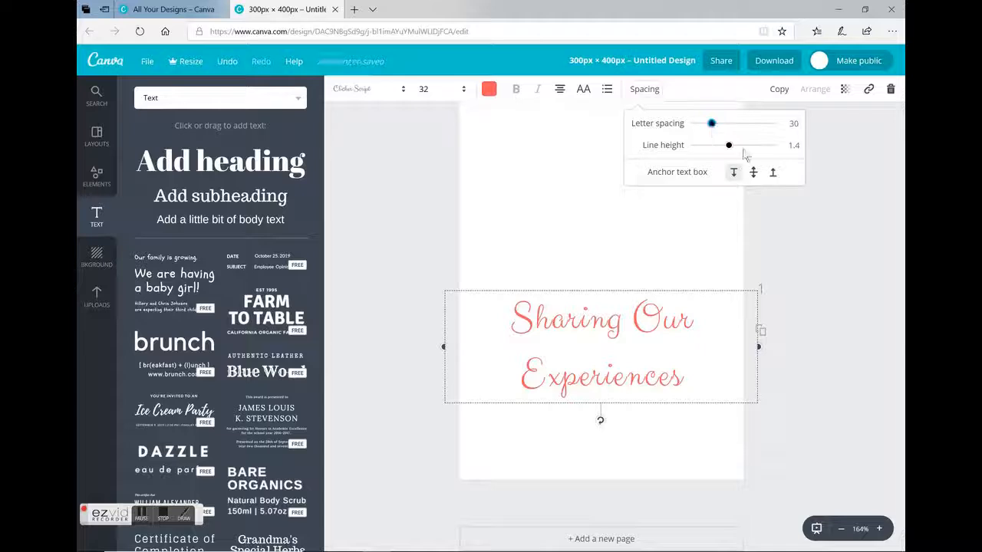
Tighten the heading's line height slightly and move the heading up near the top of the page.
left_click_drag(721, 149, 717, 149)
left_click(817, 241)
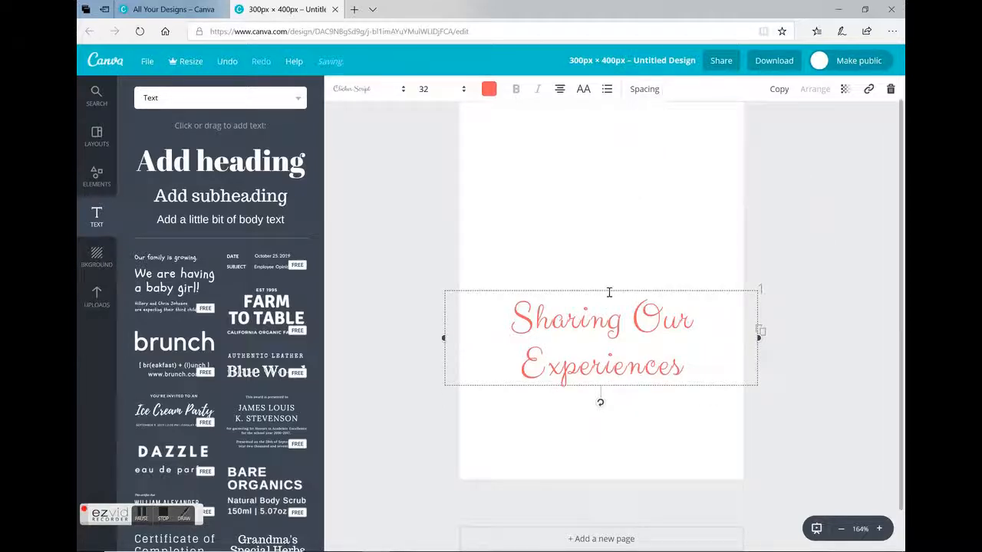
left_click_drag(609, 287, 603, 133)
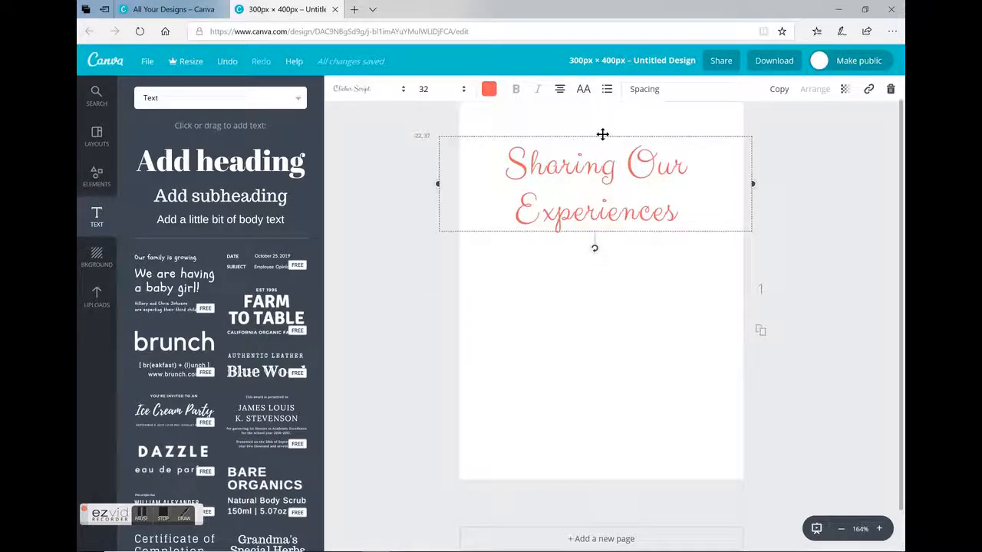
Open the Illustrations collection among the design elements.
left_click(172, 103)
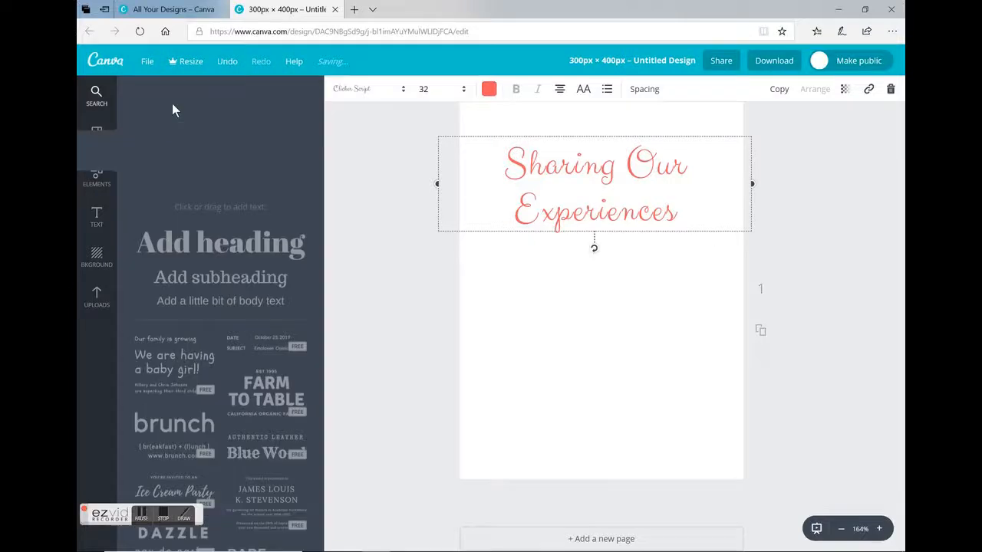
left_click(98, 181)
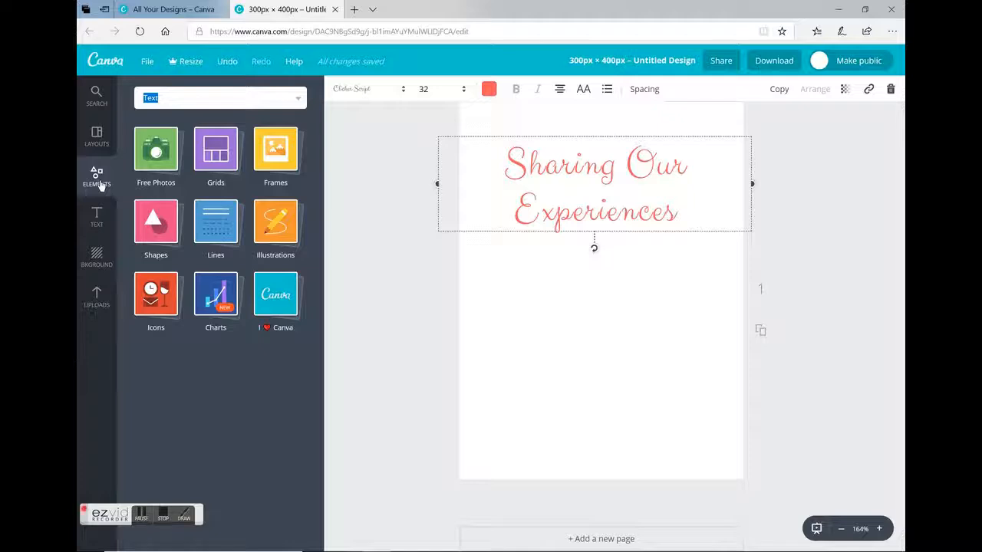
left_click(270, 252)
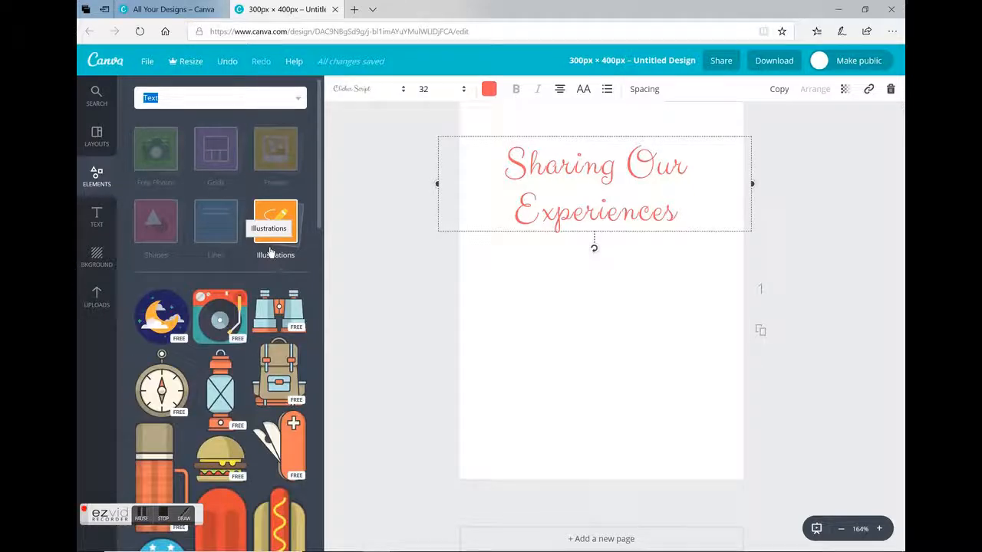
Try out the crescent moon illustration below the heading and delete it from the page.
left_click_drag(175, 330, 606, 296)
left_click_drag(715, 148, 612, 313)
left_click_drag(561, 342, 627, 307)
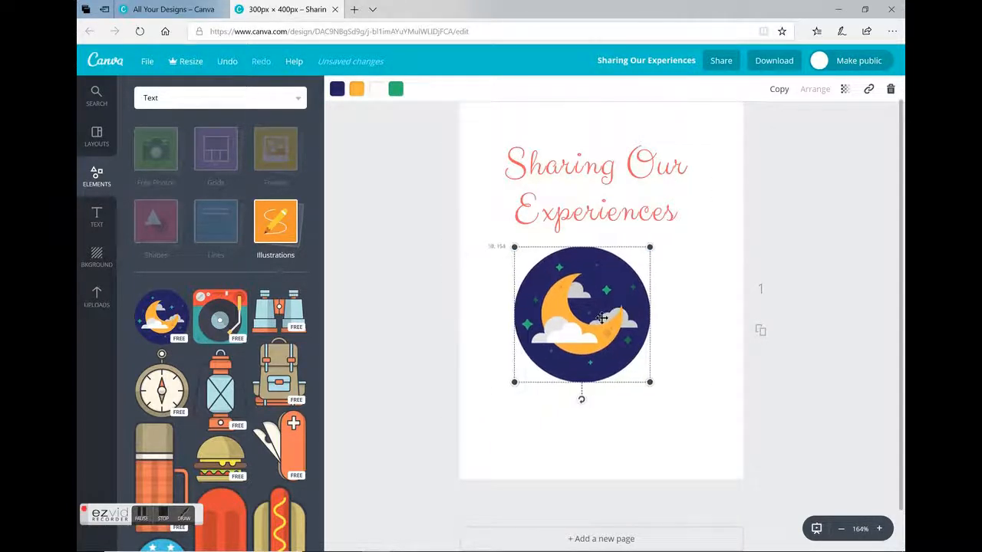
key("Delete")
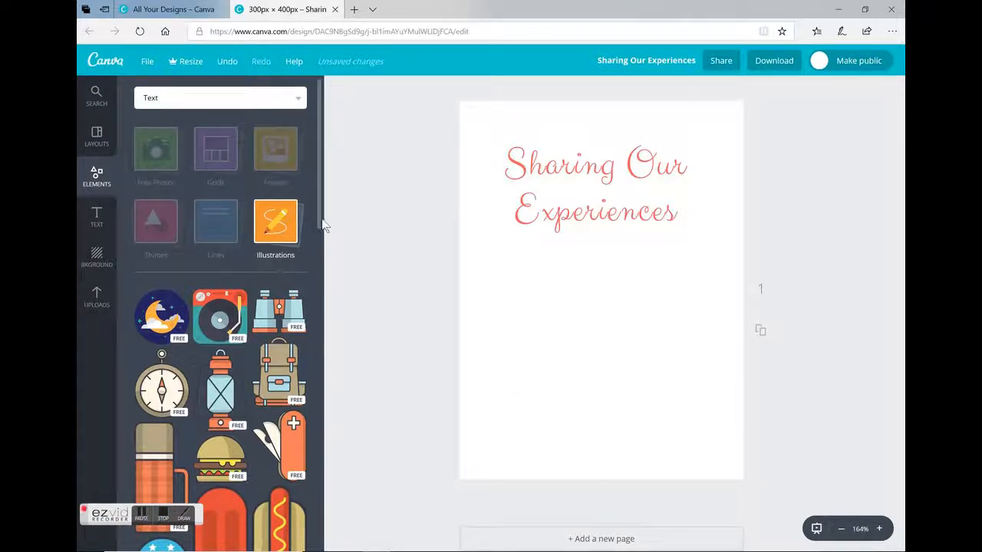
Add the illustration of an open envelope with five hearts to the page and shrink it well below page width.
left_click_drag(322, 224, 343, 428)
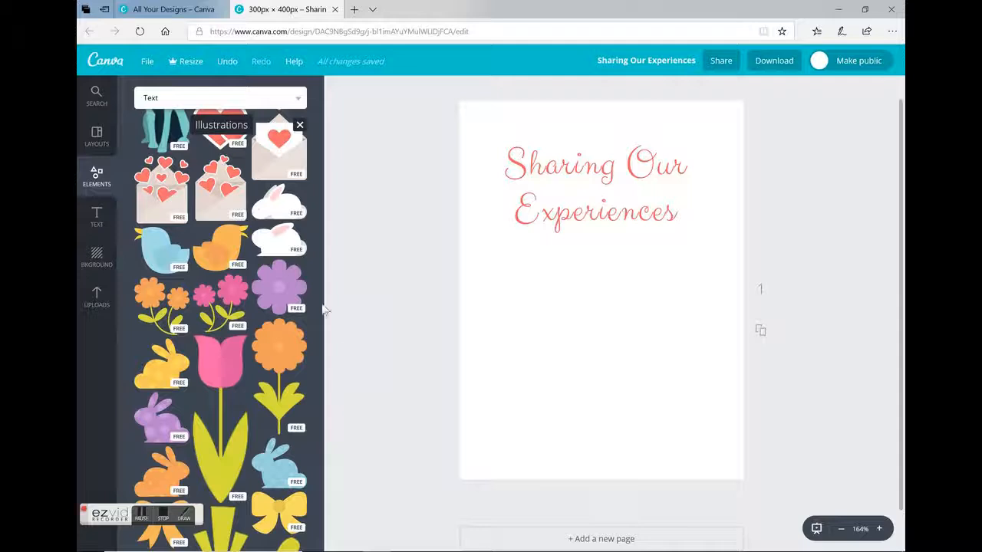
left_click_drag(229, 201, 640, 356)
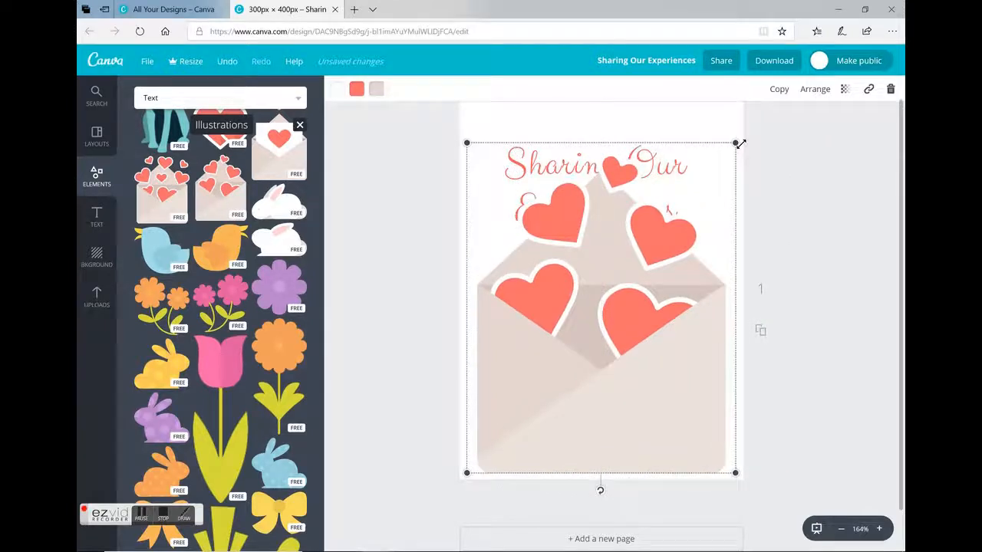
left_click_drag(737, 145, 611, 388)
Shrink the envelope further and arrange it to the left of the heading, shifting the heading right to make room.
left_click_drag(537, 403, 553, 287)
left_click_drag(581, 230, 571, 250)
mouse_move(529, 285)
left_mouse_down()
mouse_move(589, 280)
mouse_move(529, 281)
mouse_move(526, 295)
left_mouse_up()
left_click_drag(554, 156, 586, 169)
left_click_drag(511, 335, 496, 228)
left_click(547, 151)
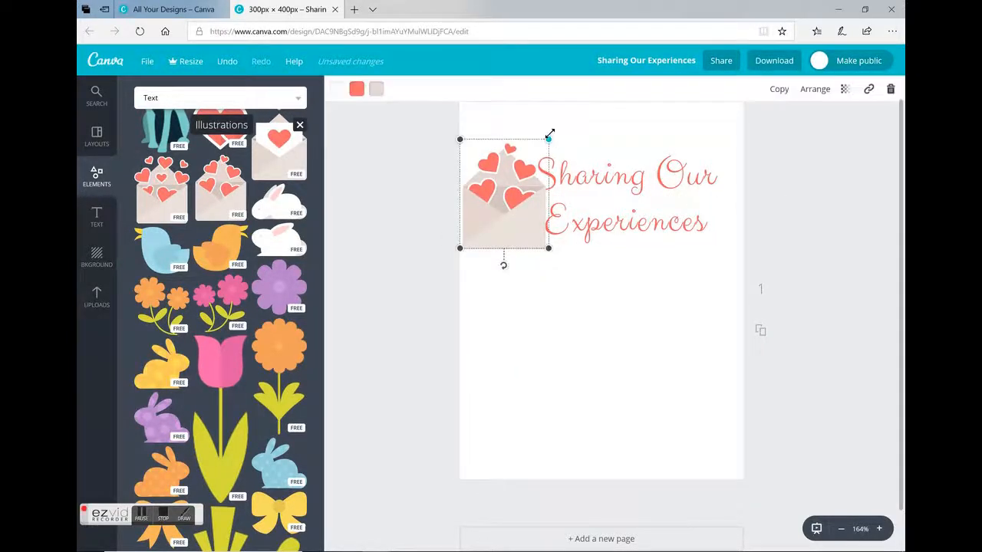
left_click_drag(548, 139, 527, 168)
left_click_drag(494, 213, 503, 205)
left_click_drag(659, 226, 664, 227)
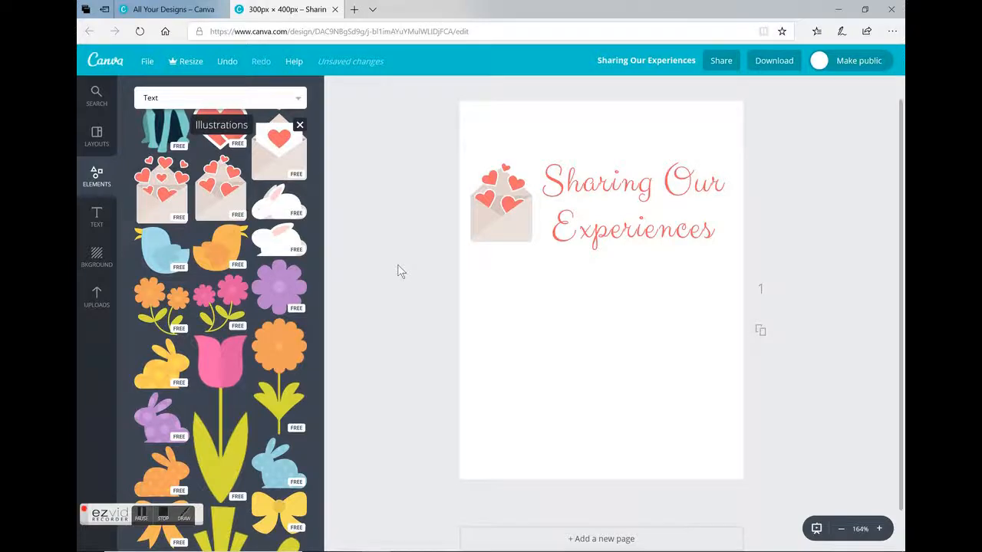
Search the library for "border" and place the orange brush-stroke frame around the page content.
left_click(101, 141)
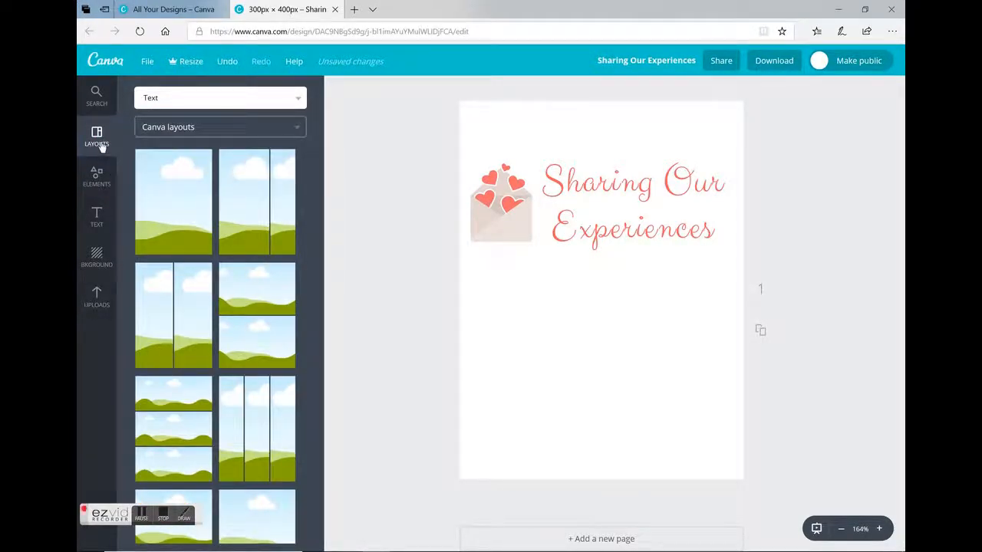
left_click(201, 97)
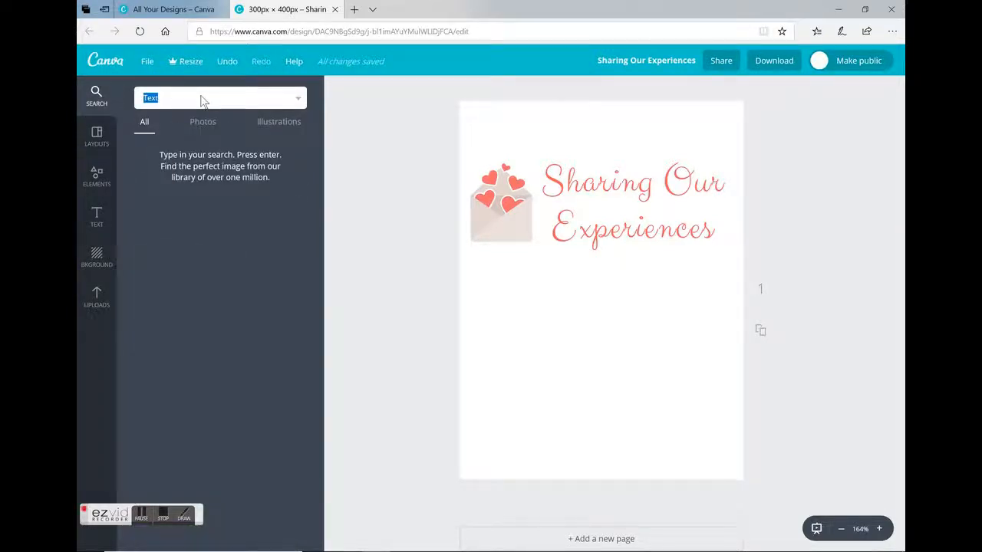
type("border")
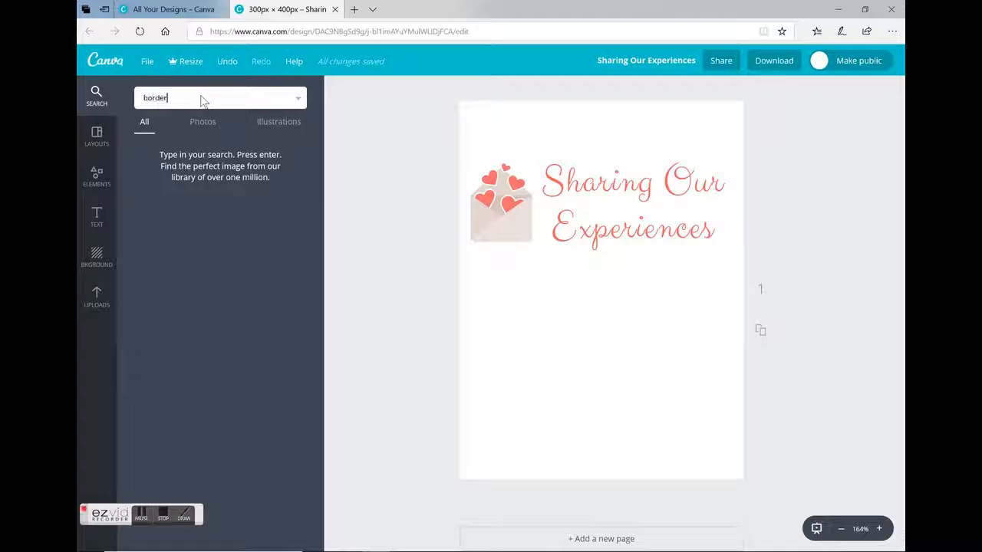
key("Return")
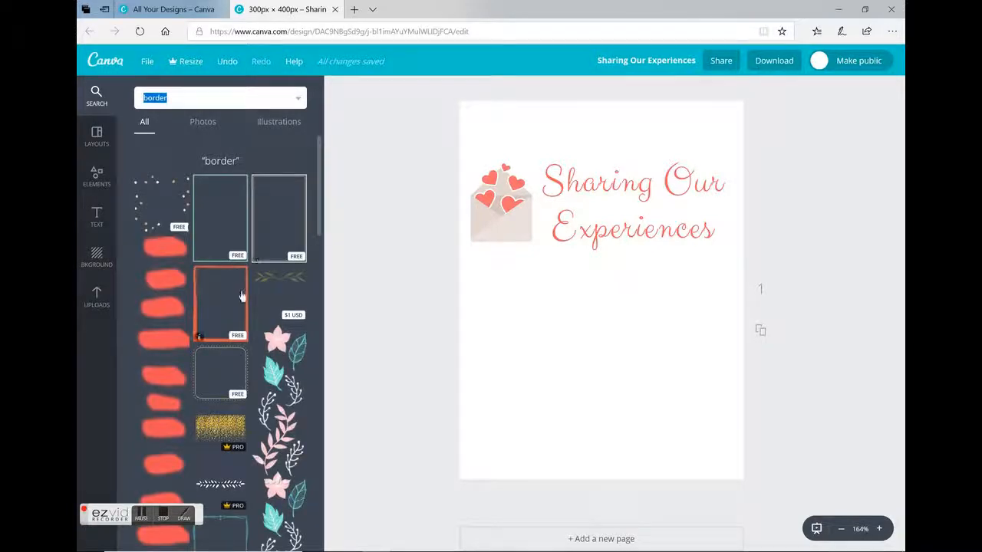
left_click_drag(241, 297, 685, 222)
mouse_move(496, 217)
left_mouse_down()
mouse_move(530, 254)
mouse_move(486, 222)
mouse_move(494, 229)
left_mouse_up()
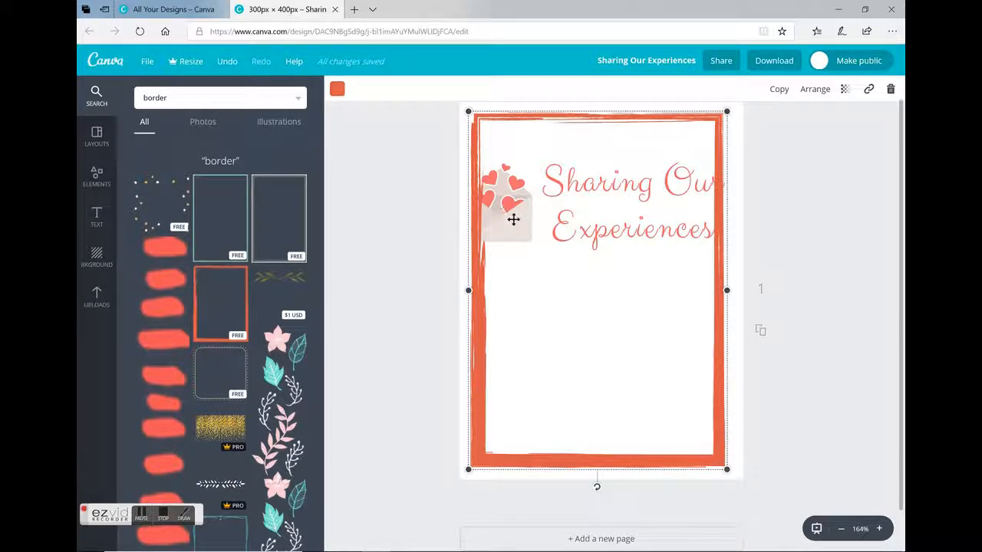
Stretch the orange frame sideways to the page's left and right edges, undoing any enlargement beyond the page.
left_click(347, 205)
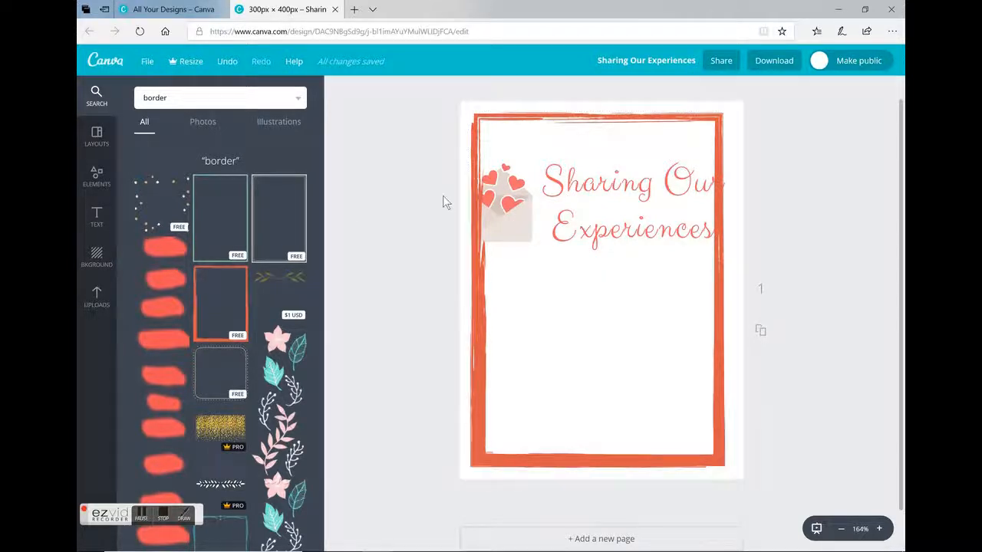
left_click(502, 208)
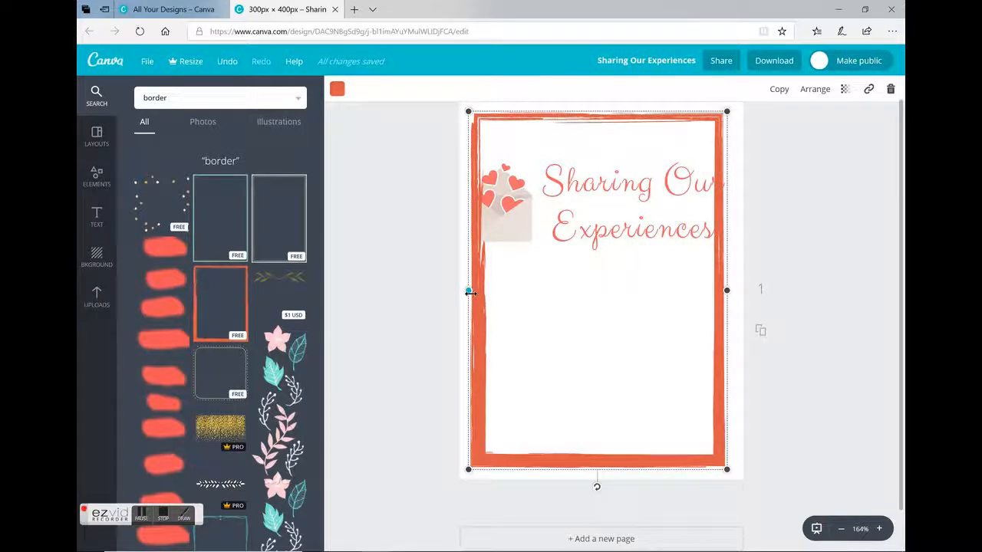
left_click_drag(471, 291, 458, 292)
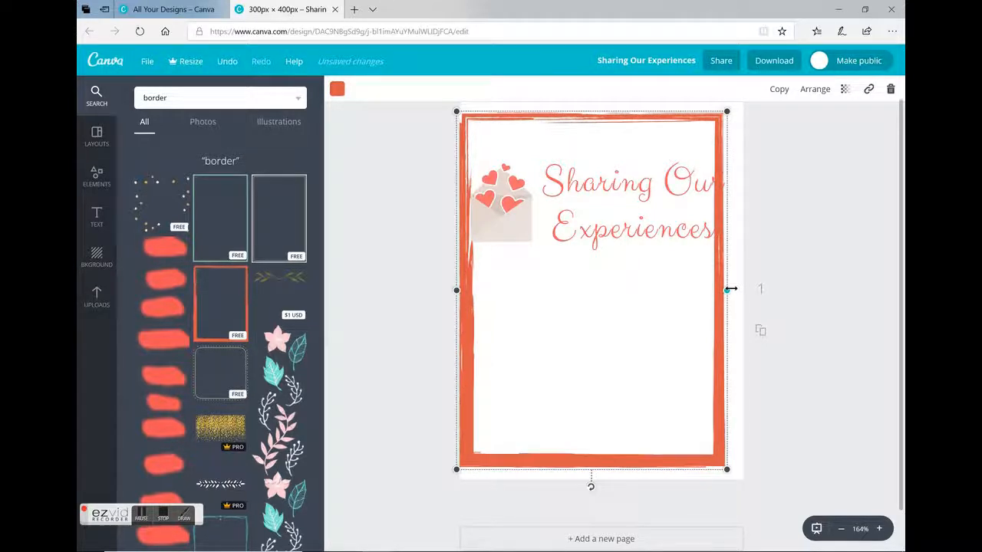
left_click_drag(727, 290, 741, 290)
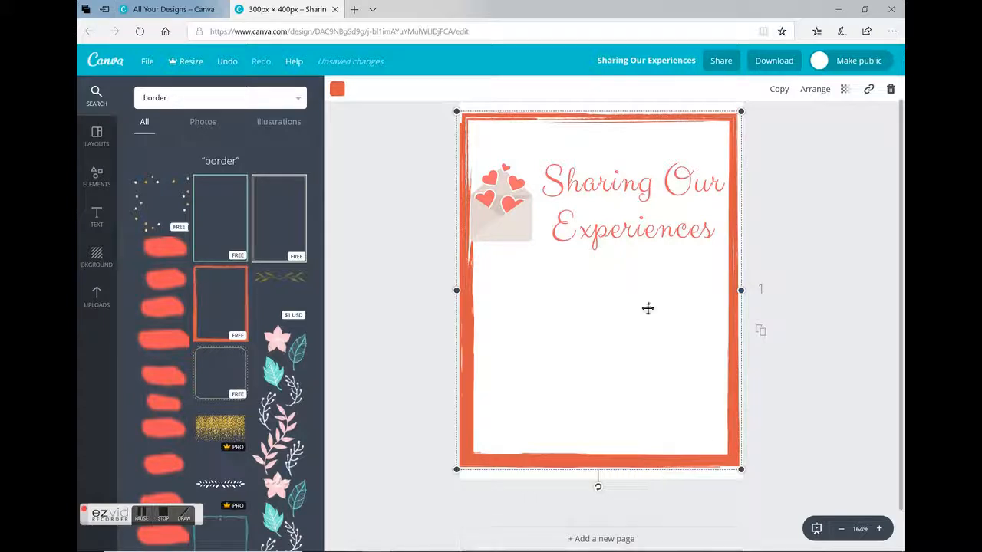
left_click_drag(743, 111, 760, 86)
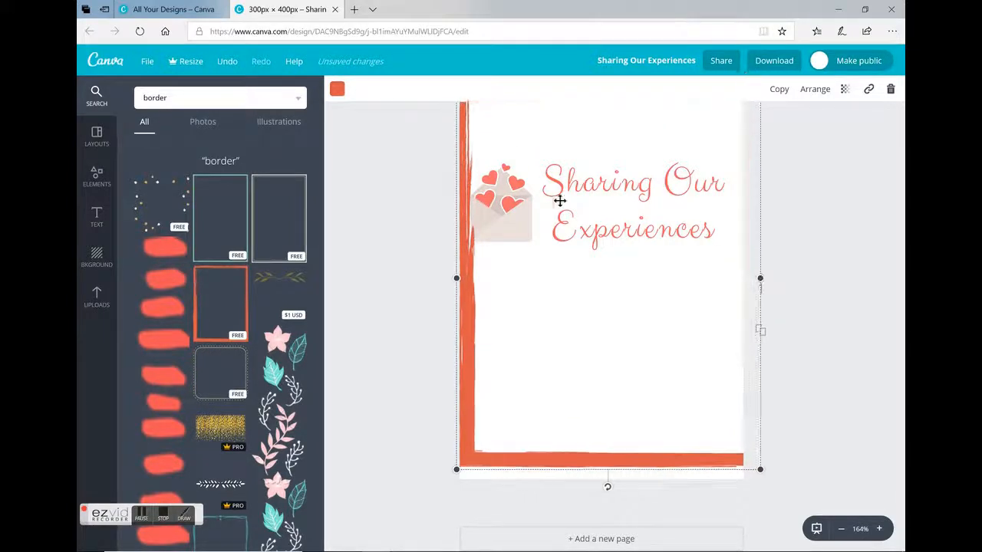
key("ctrl+z")
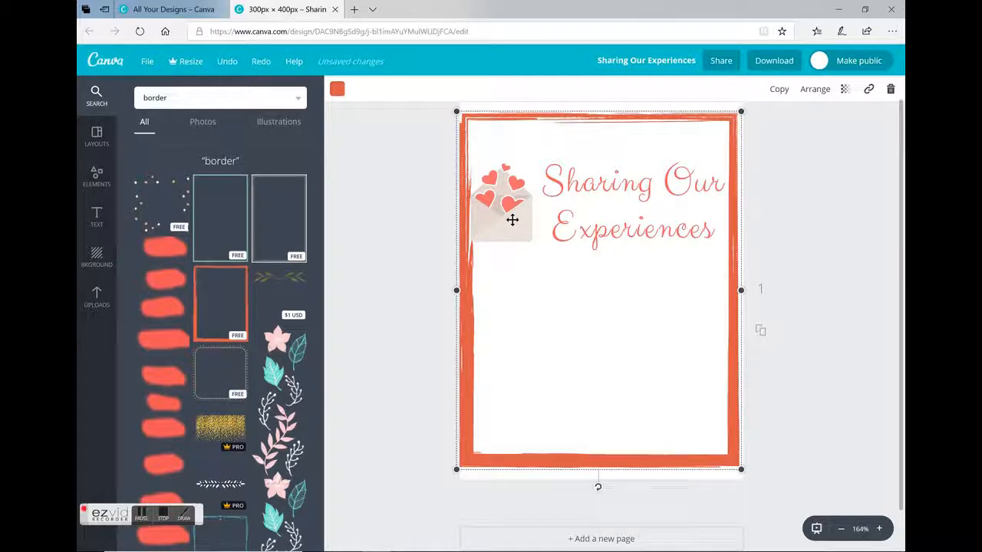
Send the orange frame behind the envelope and the heading.
left_click(351, 240)
left_click(498, 204)
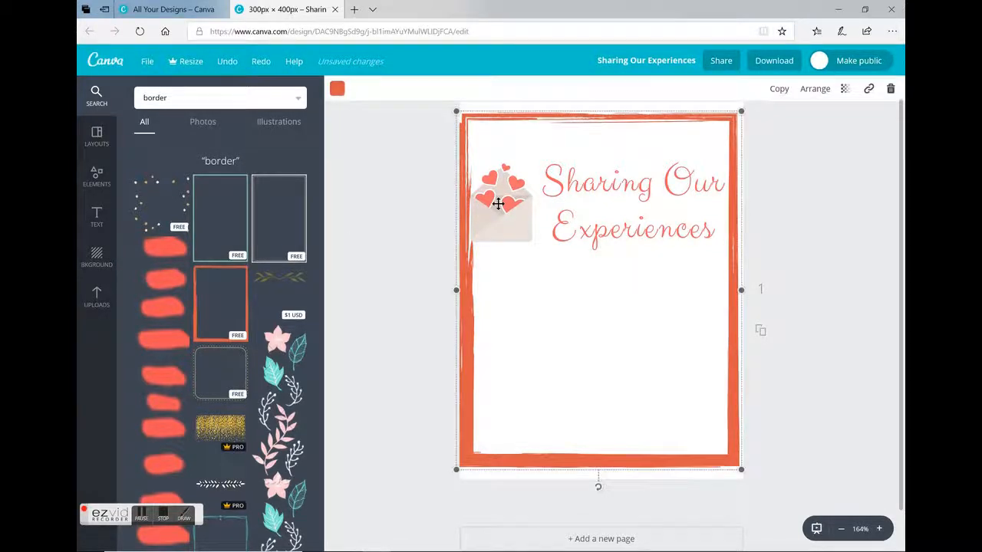
left_click(821, 89)
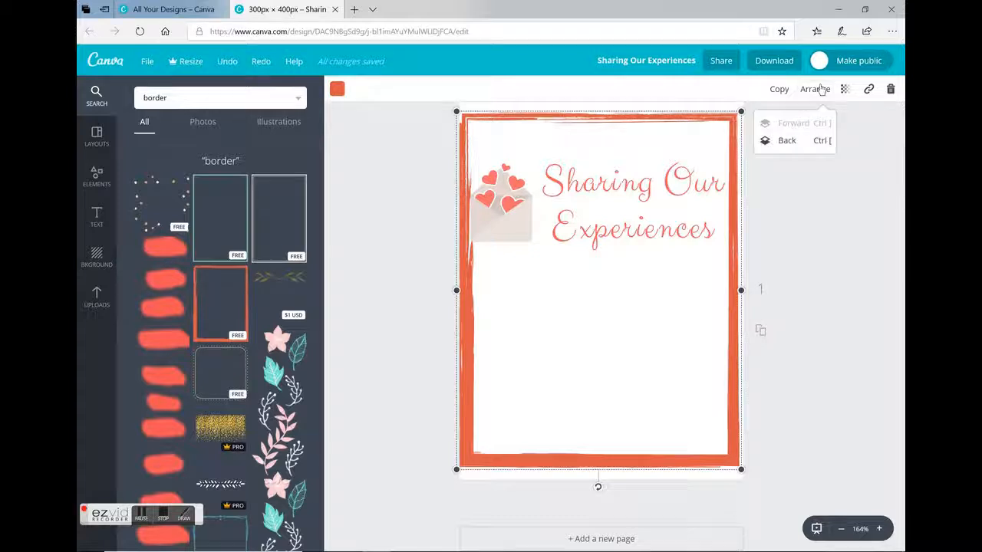
left_click(783, 143)
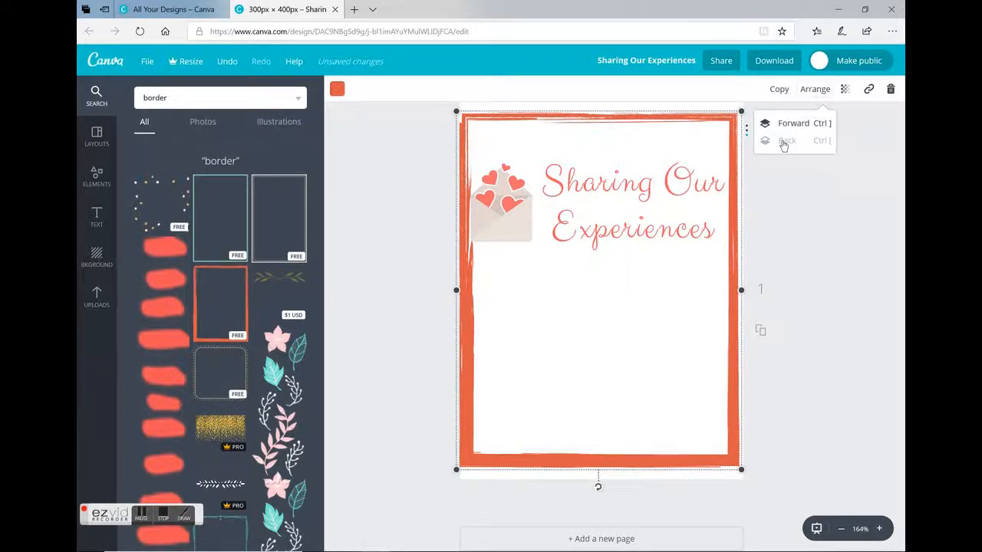
Move the envelope below the heading and narrow the heading's text box from both sides to fit inside the frame.
left_click_drag(487, 208, 539, 308)
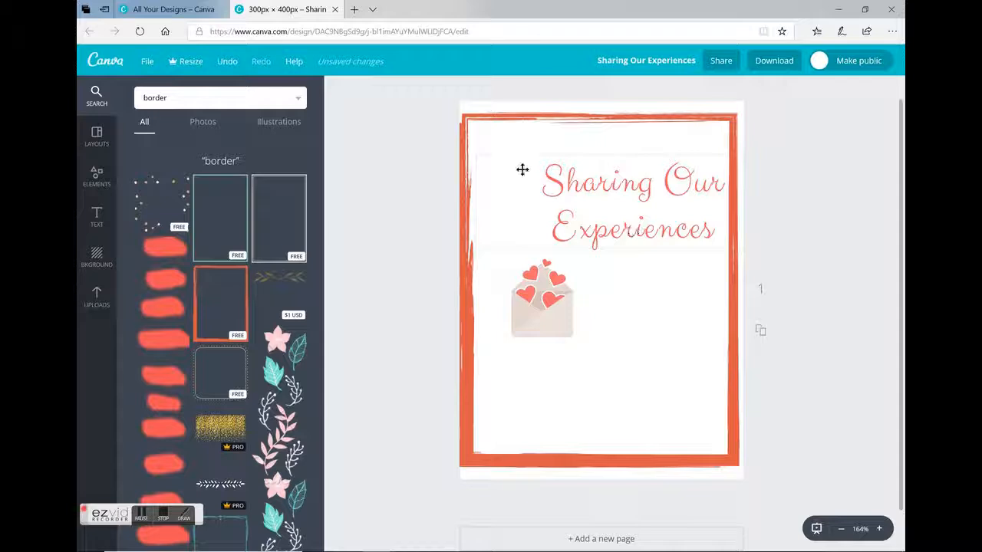
left_click(643, 161)
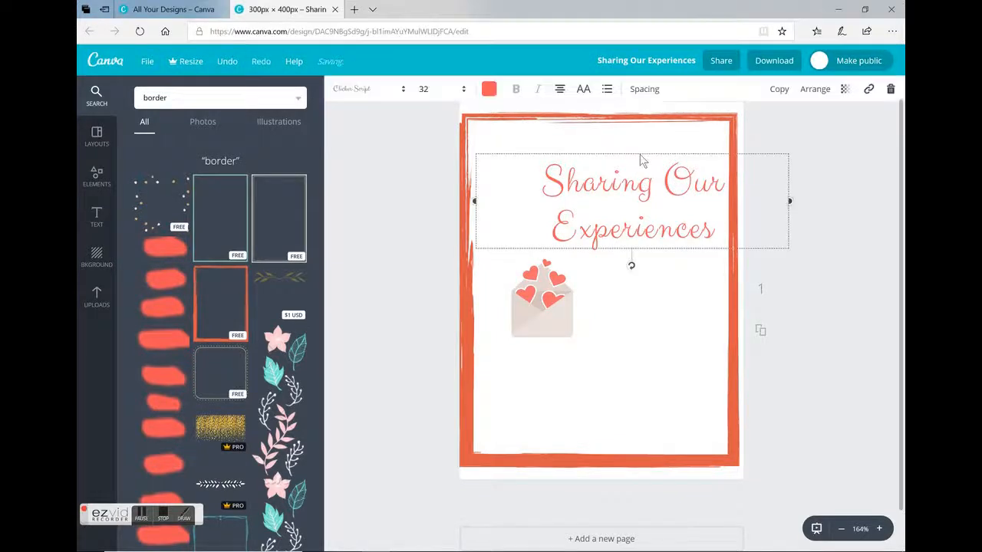
left_click_drag(474, 200, 552, 201)
left_click_drag(790, 201, 727, 206)
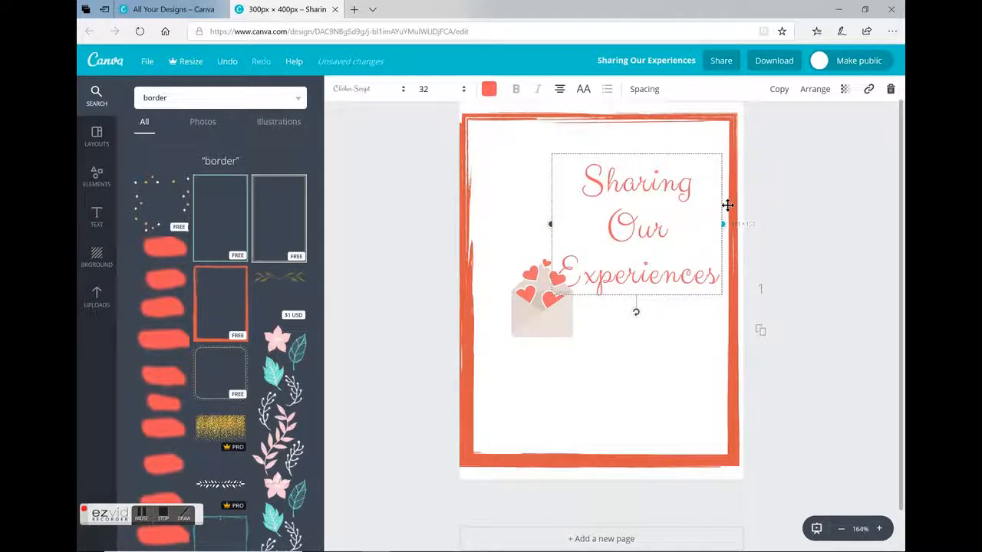
Stack the elements along the page centre, with the heading in the upper half and the envelope below it.
left_click(637, 386)
left_click_drag(529, 305, 499, 221)
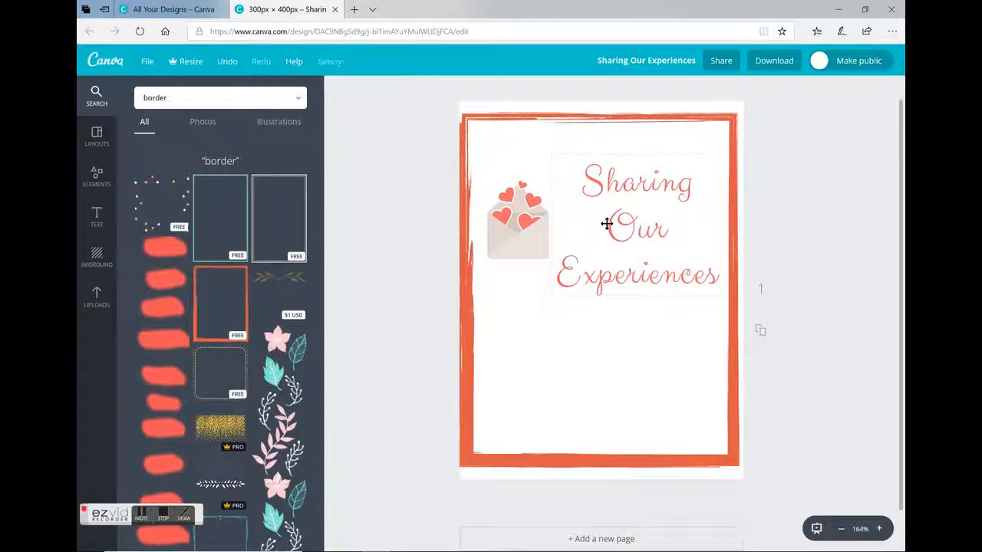
left_click_drag(508, 222, 577, 367)
left_click_drag(666, 237, 616, 224)
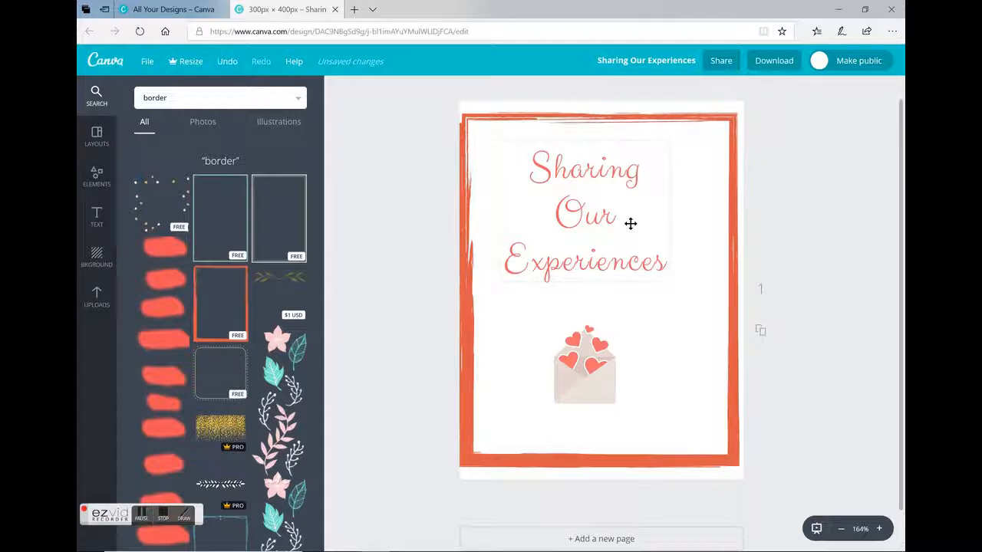
Set the heading's font size to 48 and widen its centred text box until "Experiences" fits on one line.
left_click(631, 223)
triple_click(632, 224)
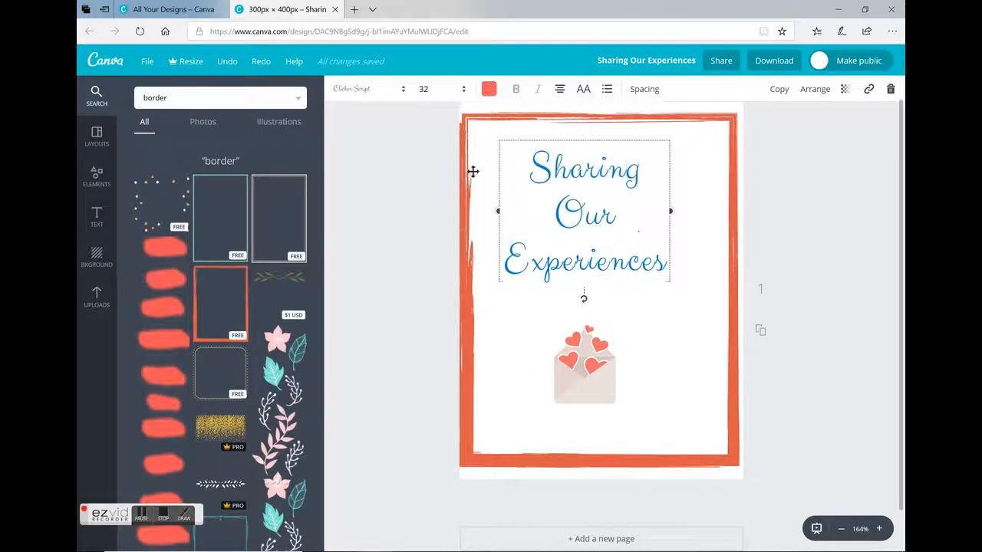
left_click(440, 89)
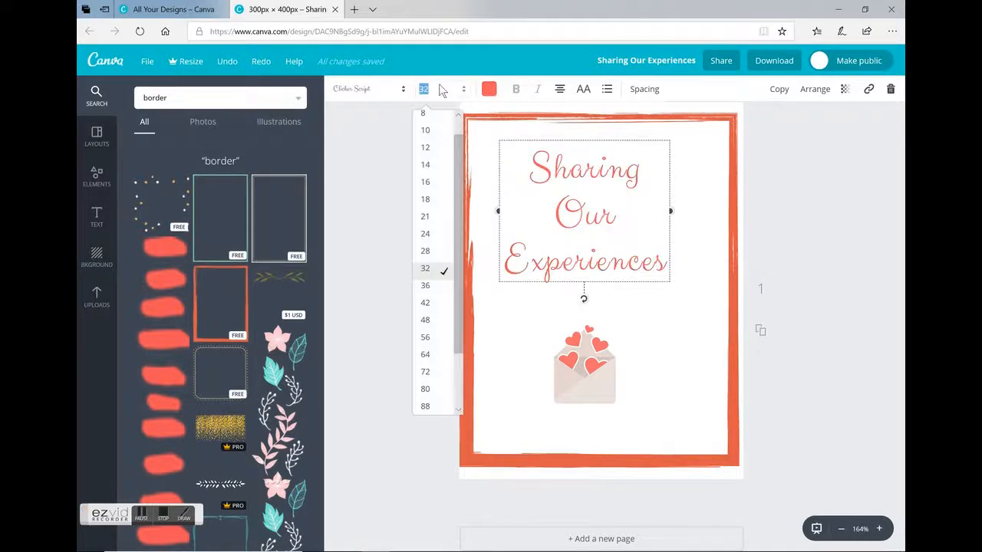
left_click(427, 322)
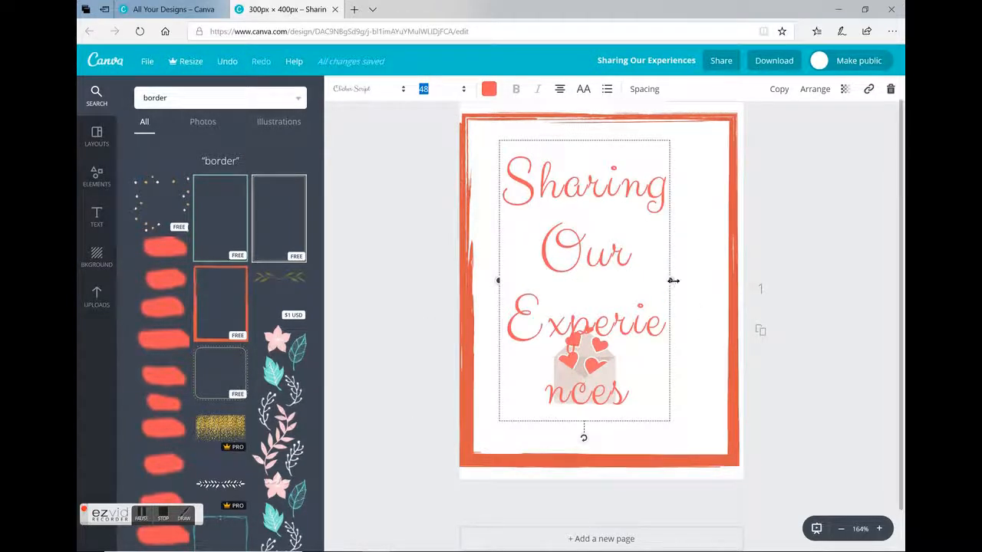
left_click_drag(674, 280, 722, 277)
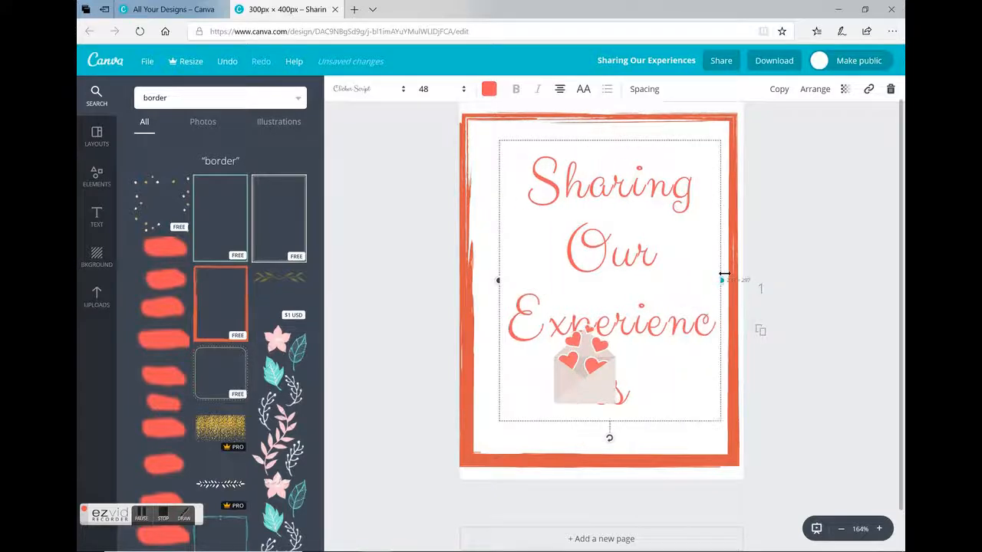
left_click_drag(498, 280, 473, 286)
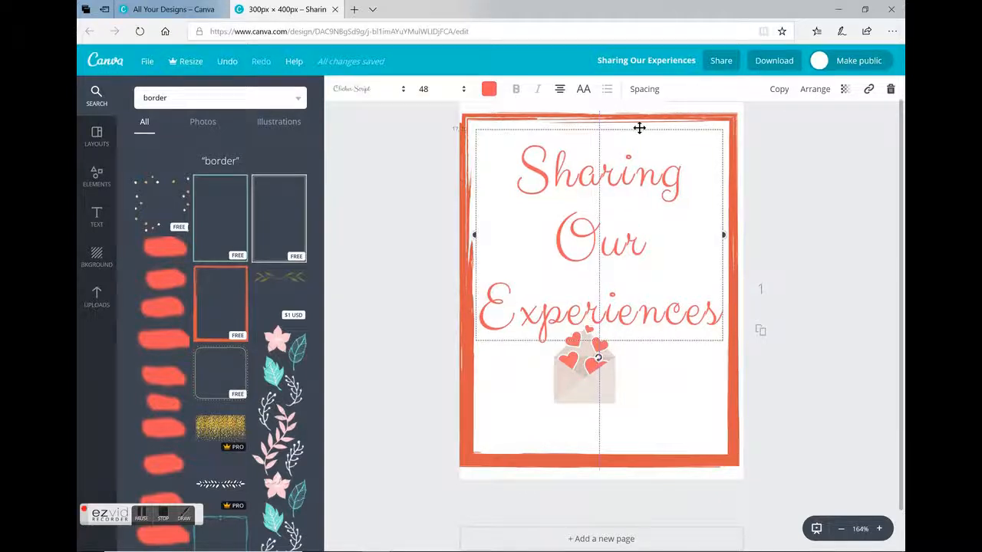
Move the envelope down so it sits centred and clear of the heading's last line.
left_click(588, 375)
left_click_drag(594, 376, 608, 396)
left_click(805, 266)
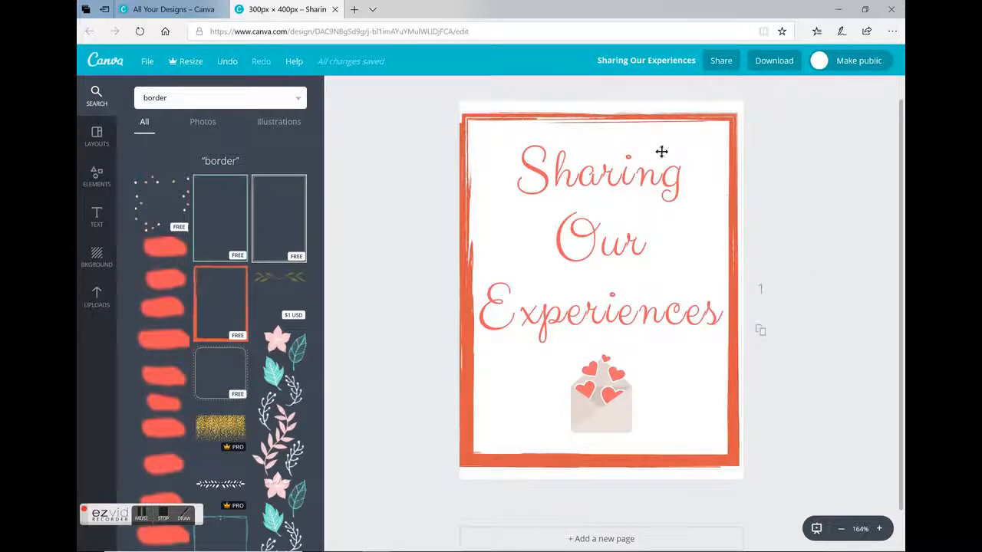
Enlarge the orange frame slightly from its upper-left corner.
left_click(640, 113)
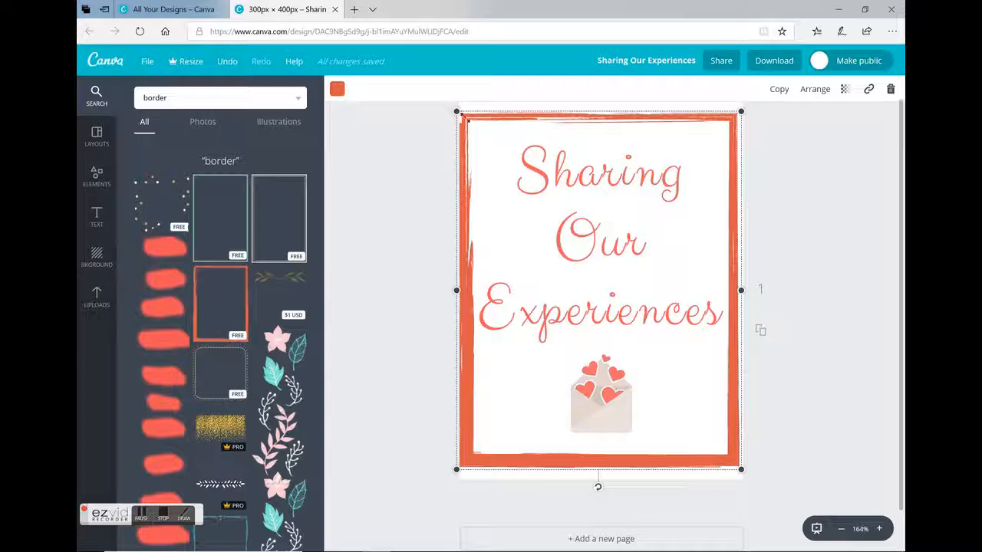
left_click_drag(458, 113, 456, 110)
left_click(835, 138)
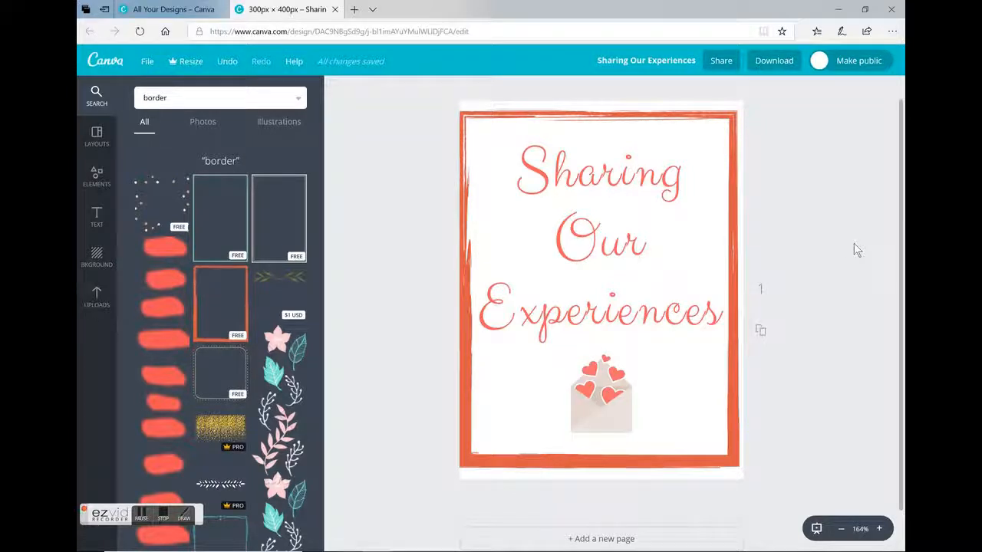
Download the finished design as a PNG file.
left_click(786, 65)
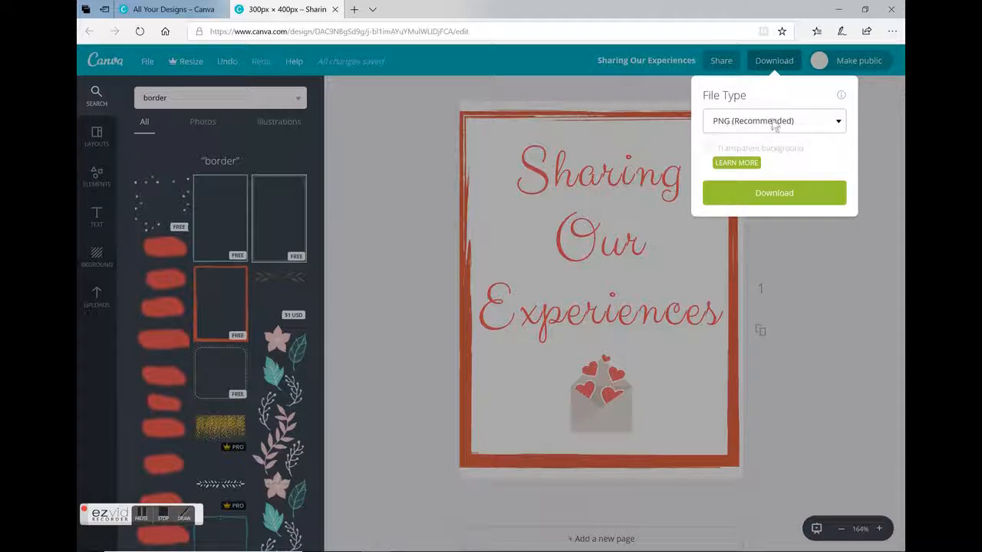
left_click(774, 196)
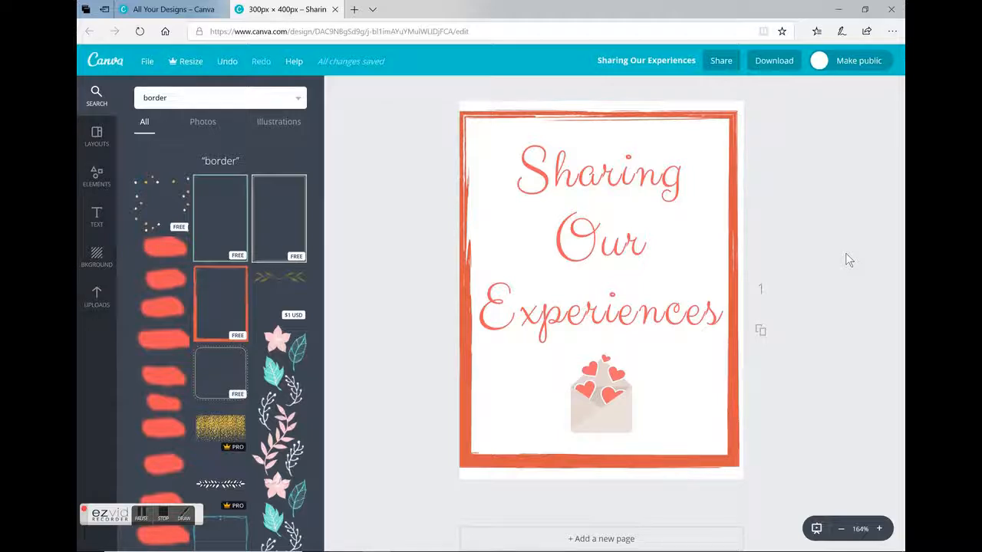
Switch to the All Your Designs page and try starting a custom-size design with the width and height left blank.
left_click(163, 10)
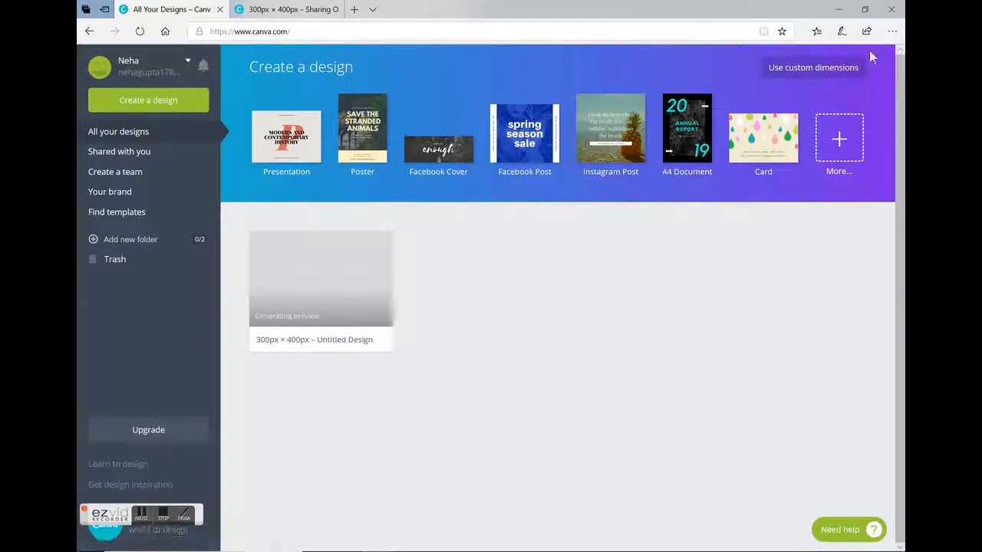
left_click(805, 67)
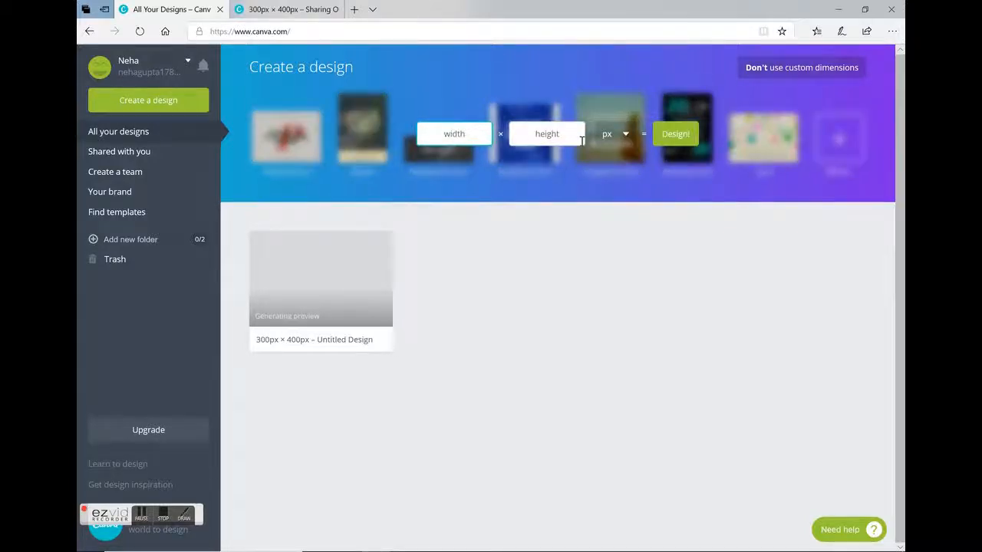
left_click(676, 135)
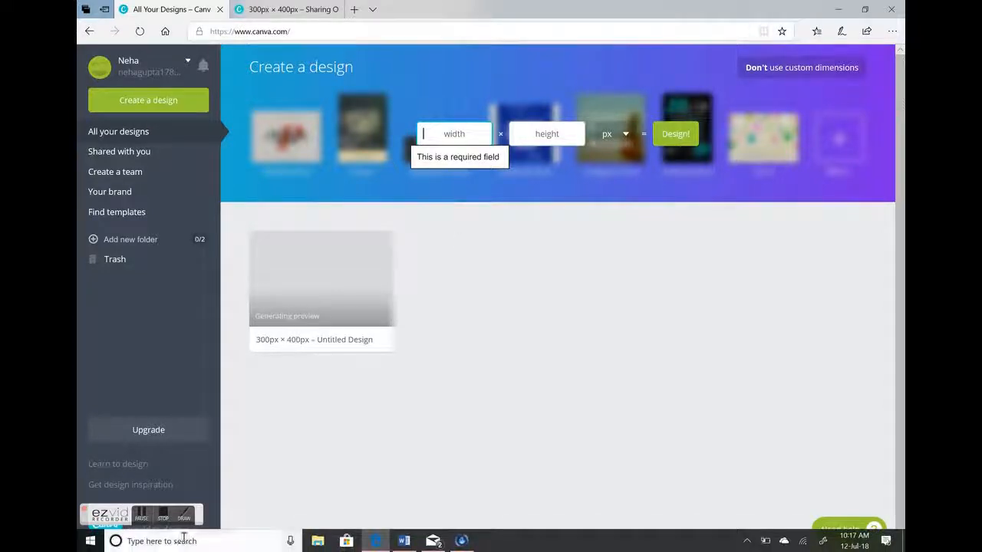
left_click(163, 519)
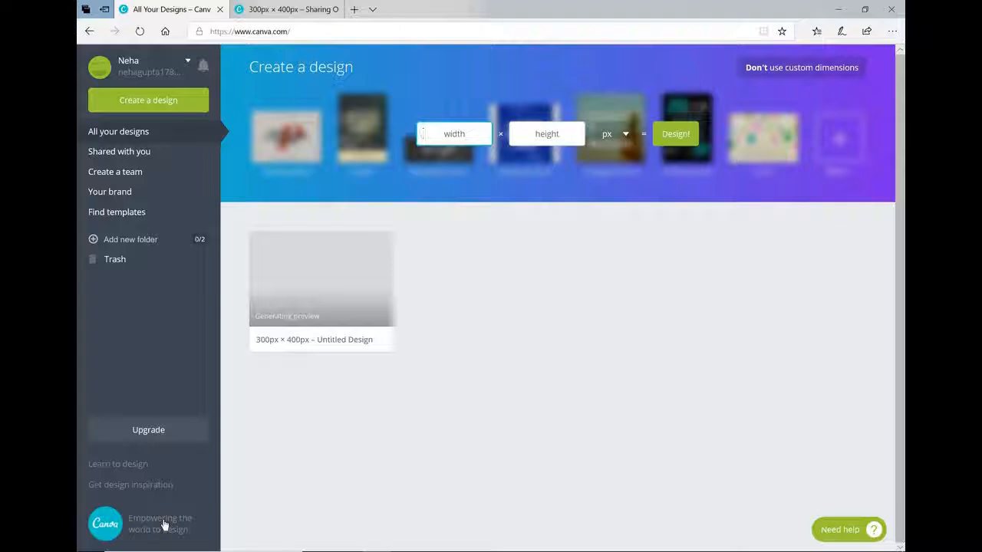